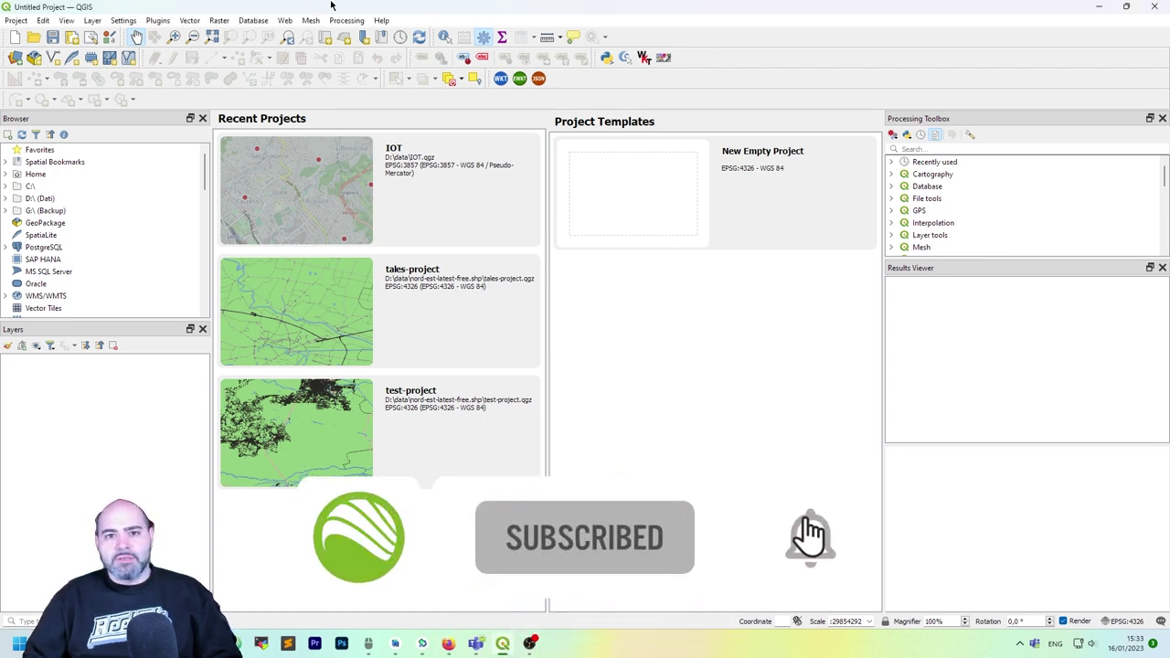
Step: Open Options at CRS Handling to review the EPSG:4326 defaults, moving the dialog left
click(113, 20)
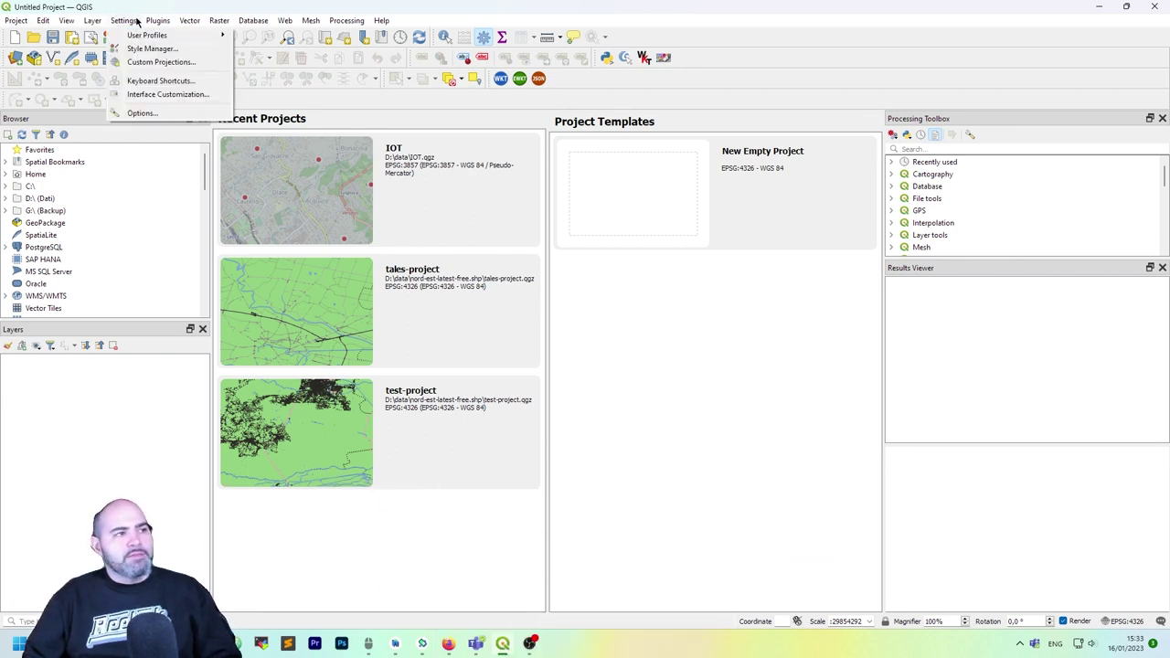
click(154, 112)
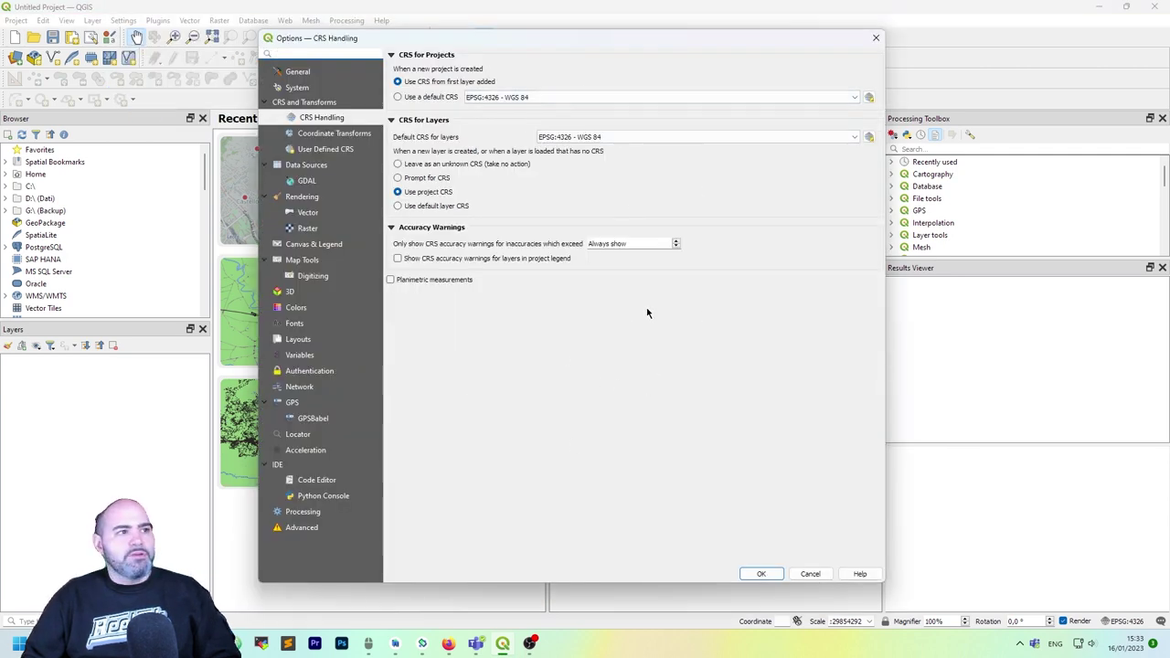
drag(579, 38, 532, 48)
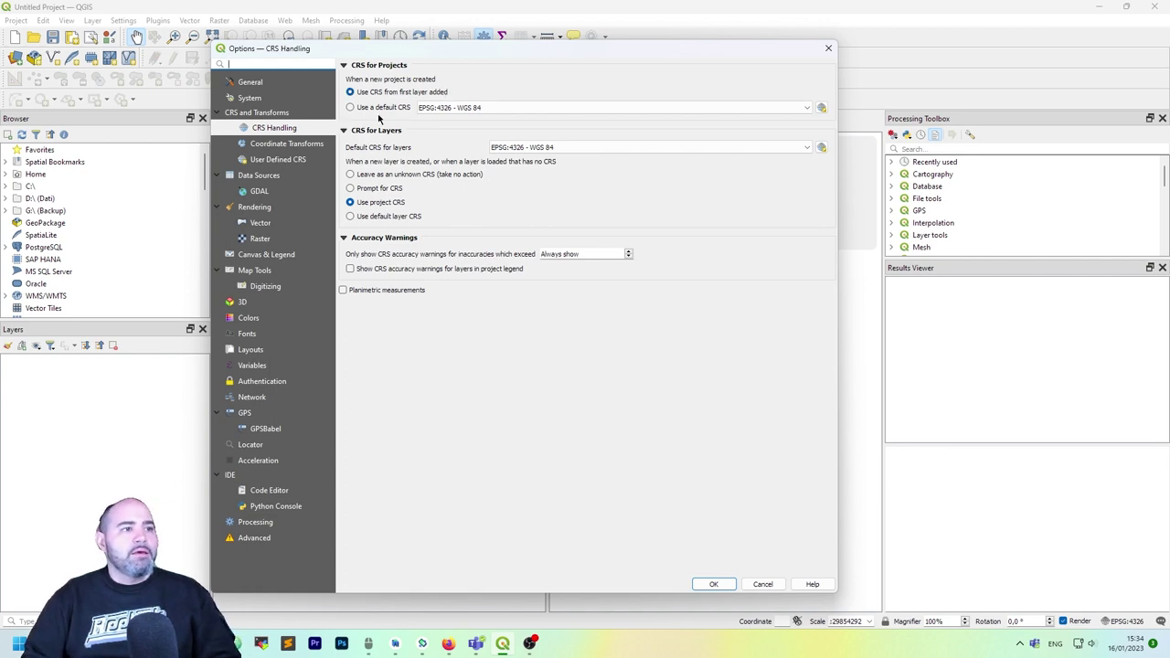
click(507, 109)
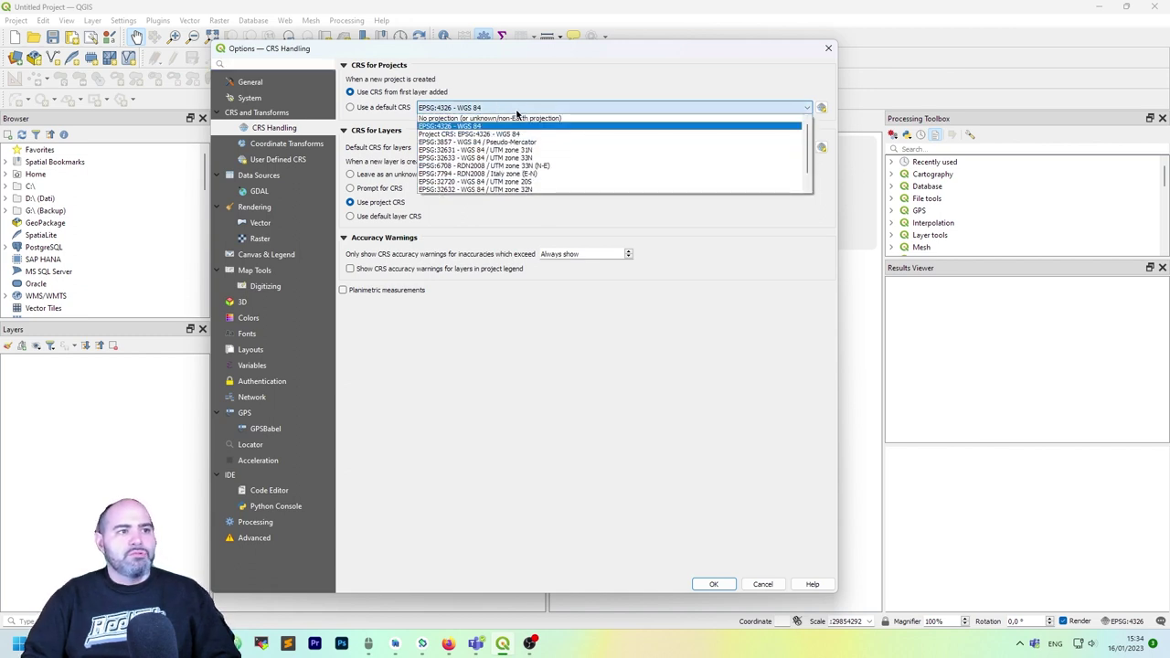
click(518, 113)
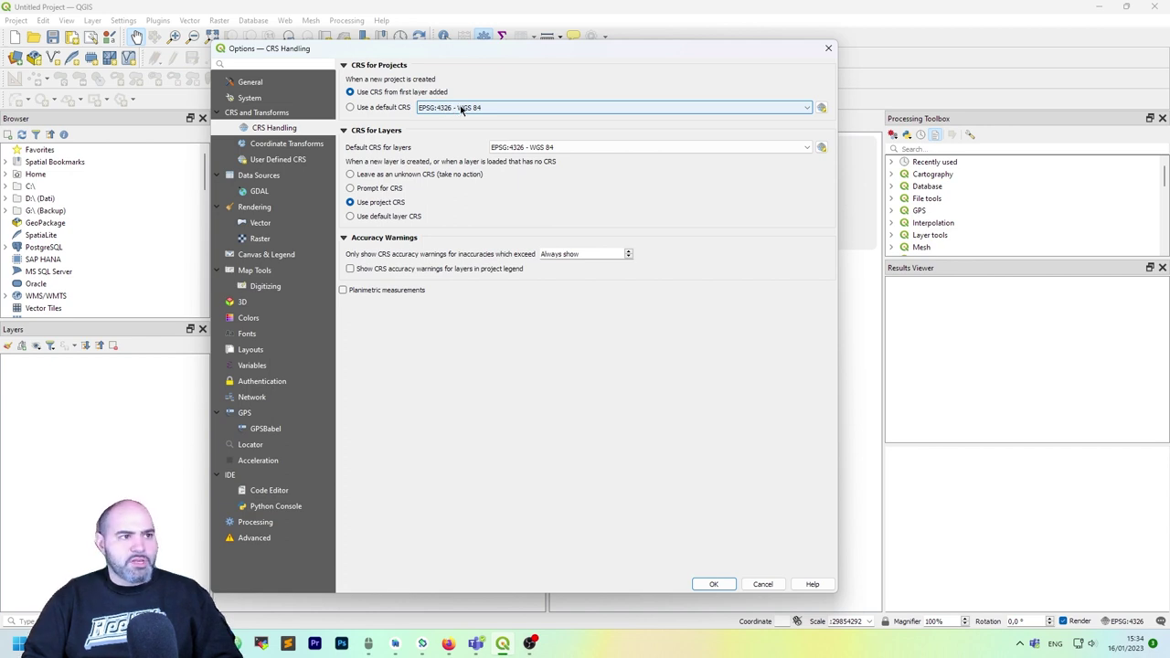
click(461, 108)
click(560, 50)
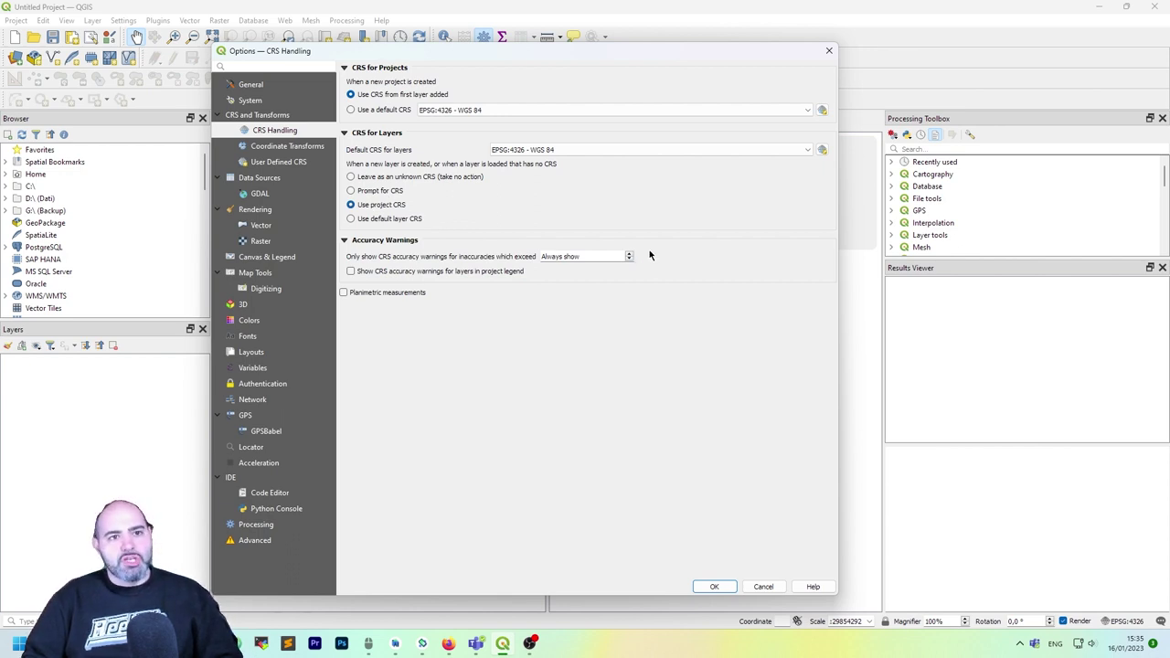
Step: Review the Coordinate Transforms and User Defined CRS pages, then cancel Options without changes
click(283, 147)
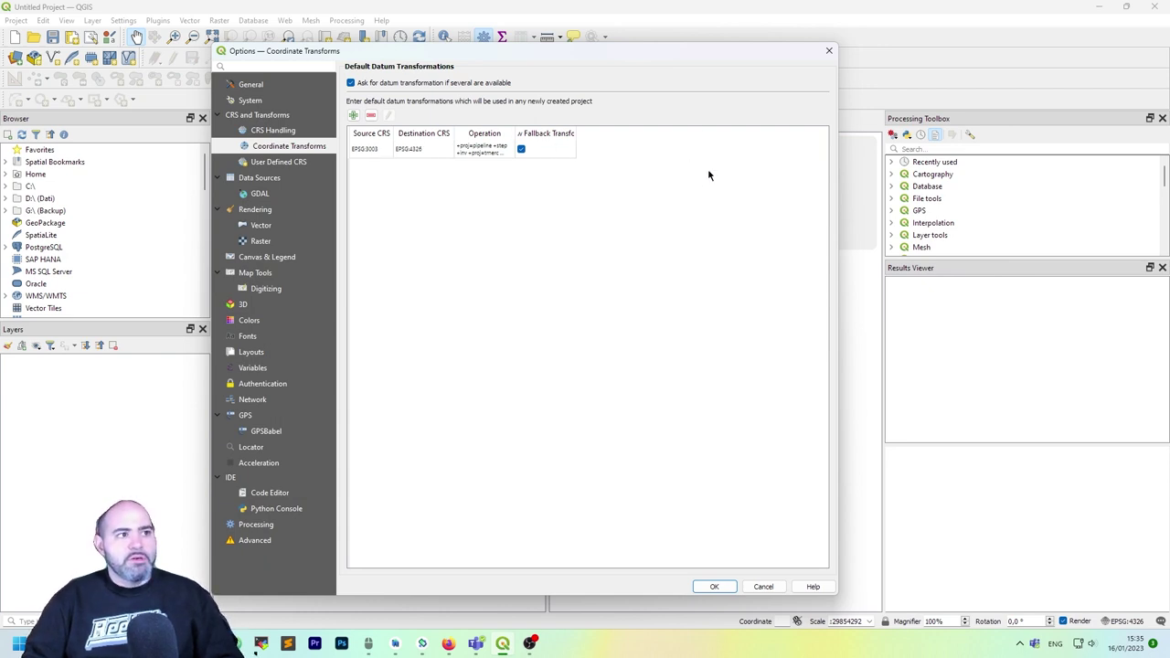
drag(580, 52, 618, 62)
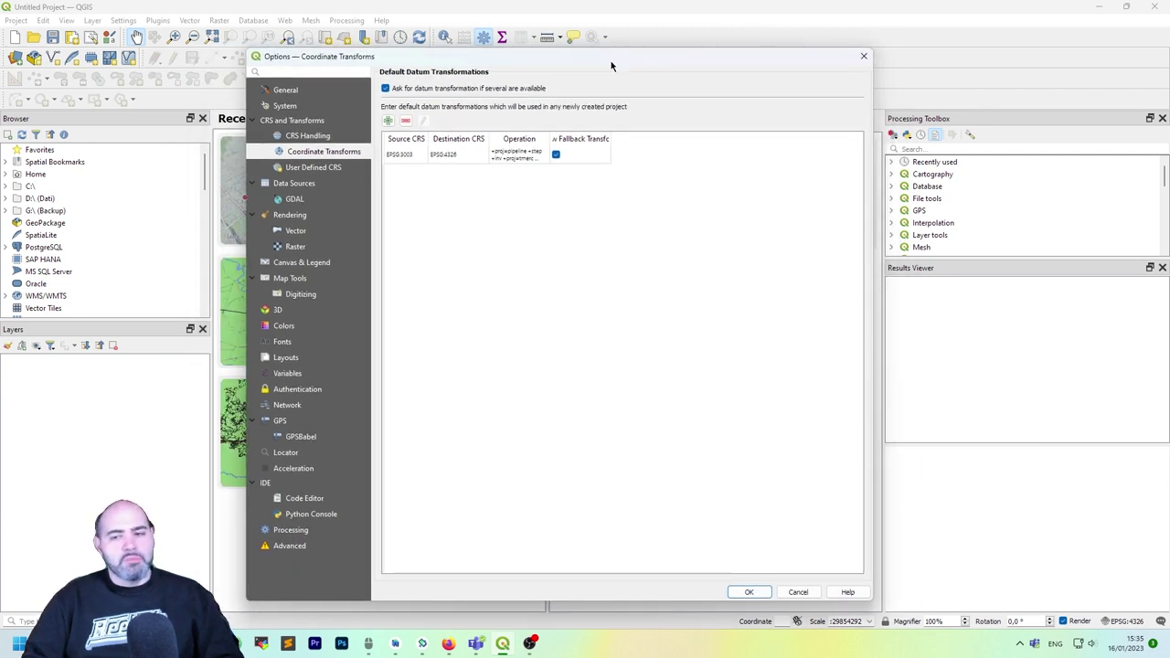
click(318, 164)
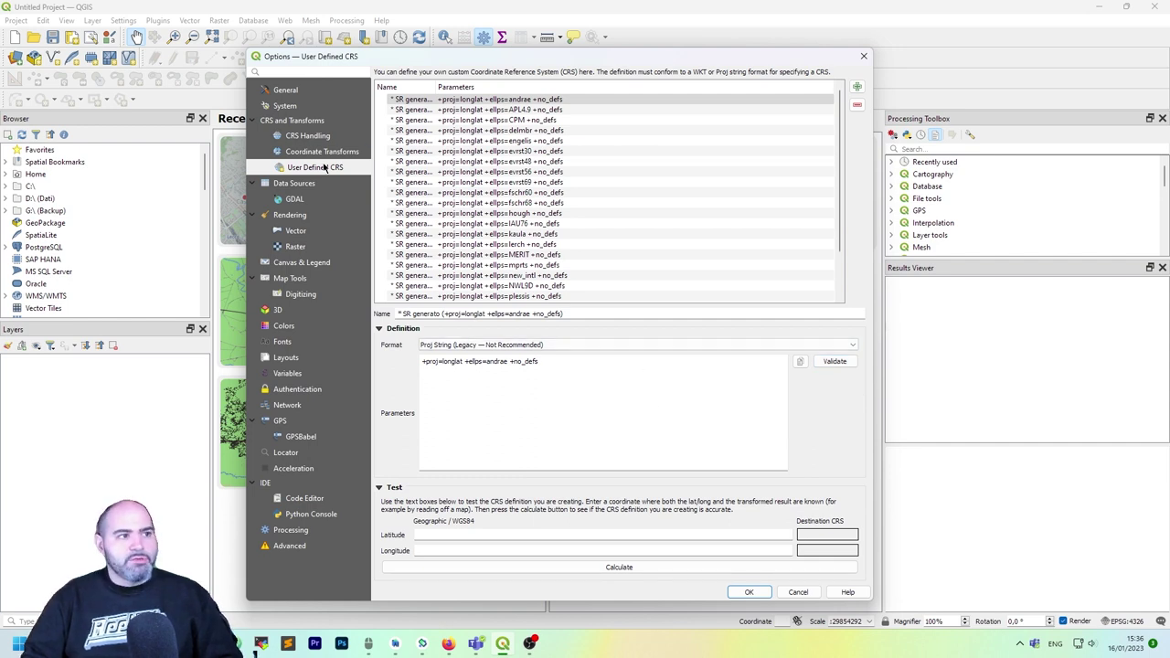
click(809, 592)
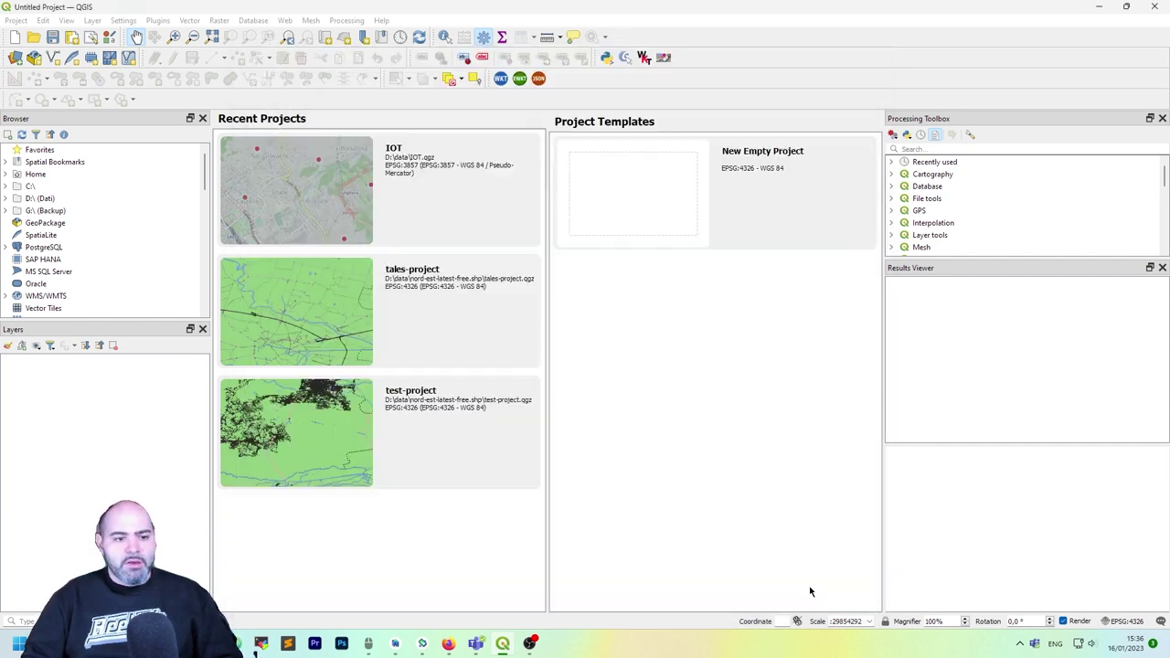
Step: Start a new empty project and open its CRS properties, showing WGS 84 EPSG:4326
click(11, 39)
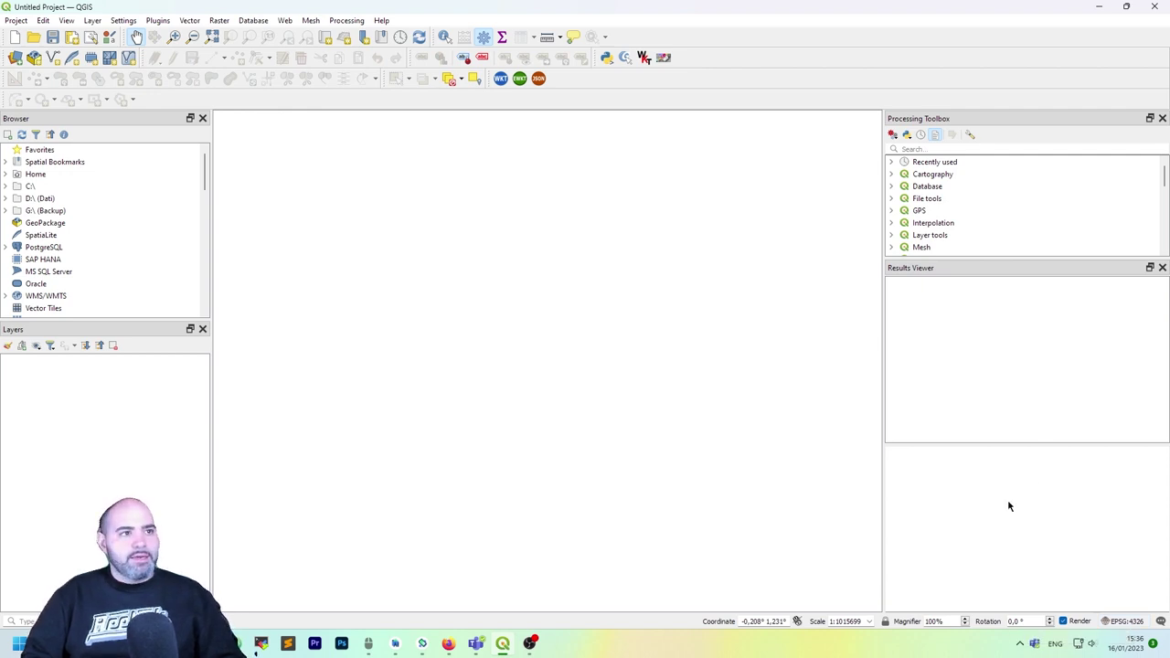
click(1131, 621)
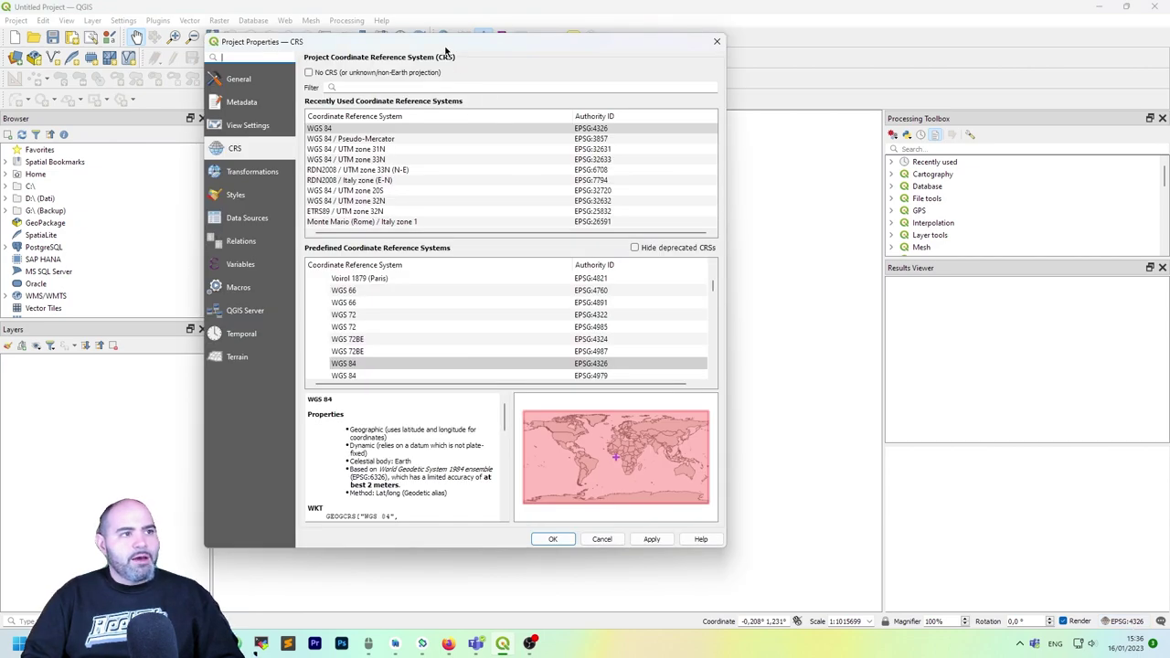
Step: Reposition the Project Properties CRS dialog while reviewing the WGS 84 project CRS
drag(445, 50, 542, 62)
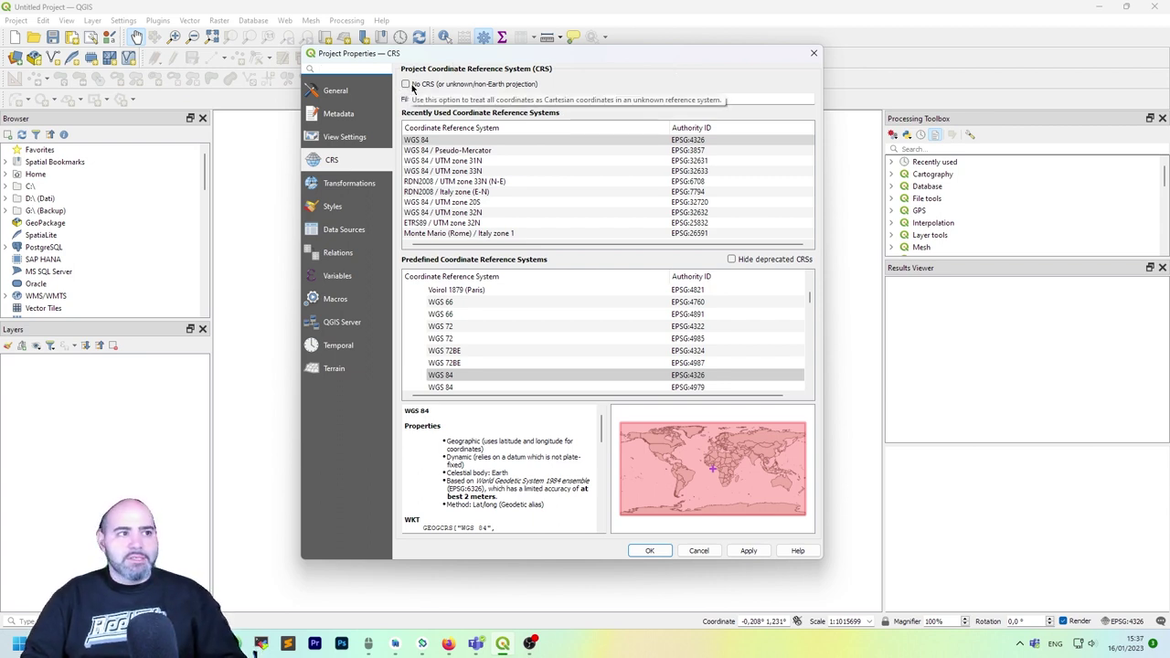
drag(448, 56, 405, 61)
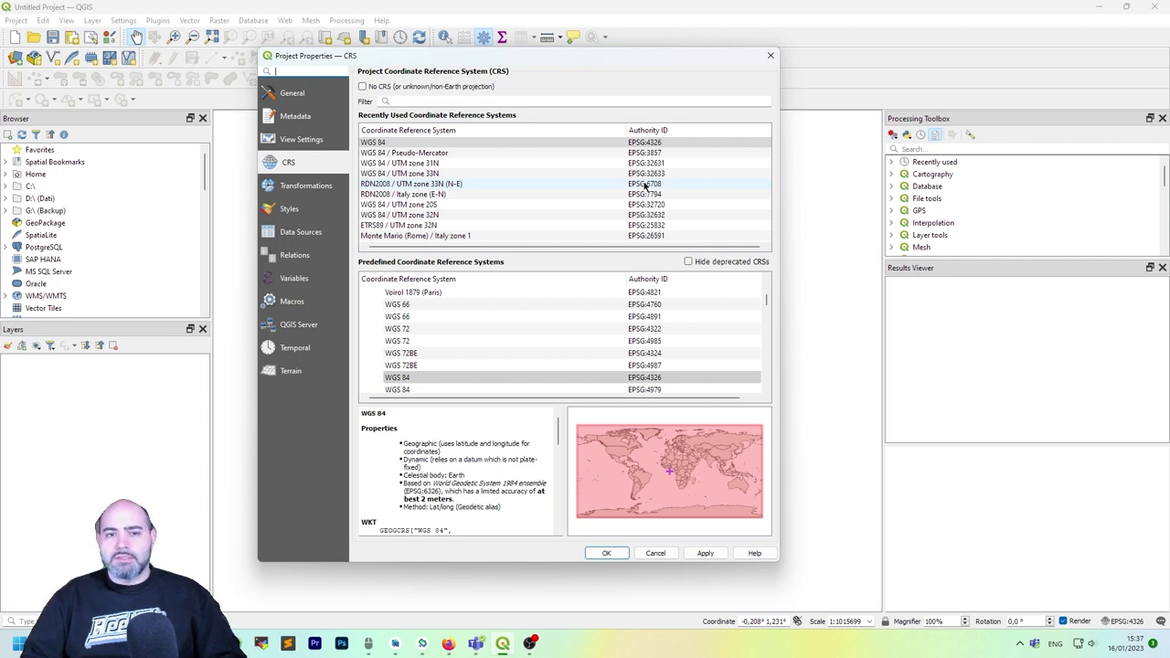
drag(572, 58, 628, 66)
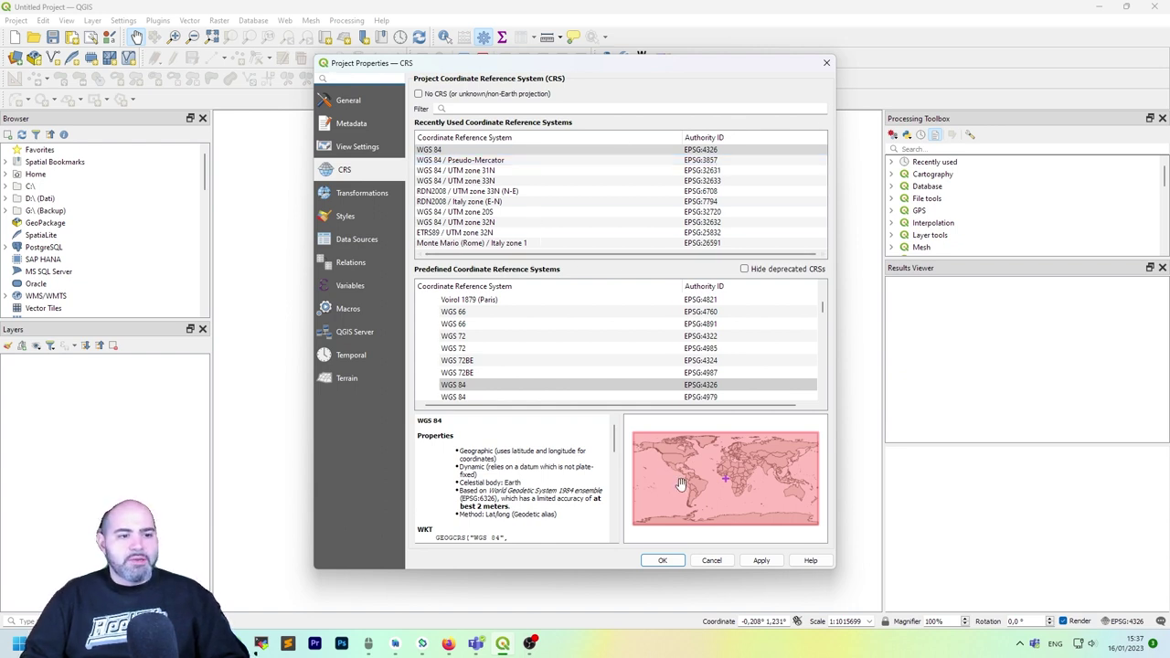
Step: Cancel the project CRS dialog and add the OpenStreetMap XYZ tile basemap
click(717, 562)
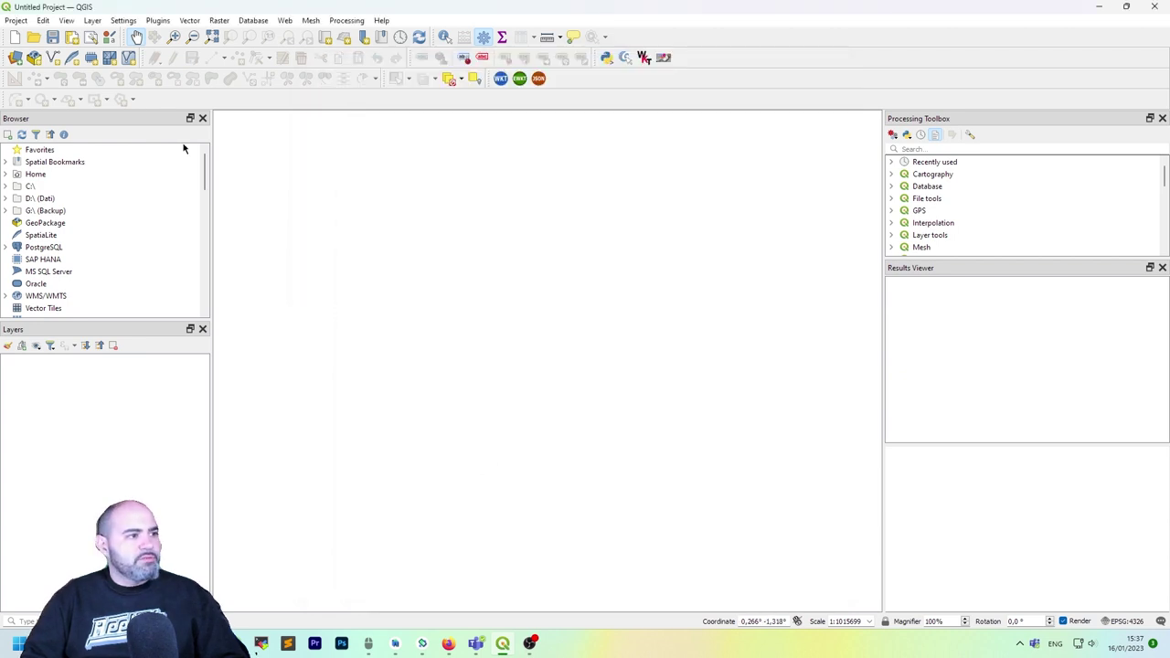
scroll(123, 234, down, 3)
scroll(124, 238, up, 3)
scroll(121, 256, down, 2)
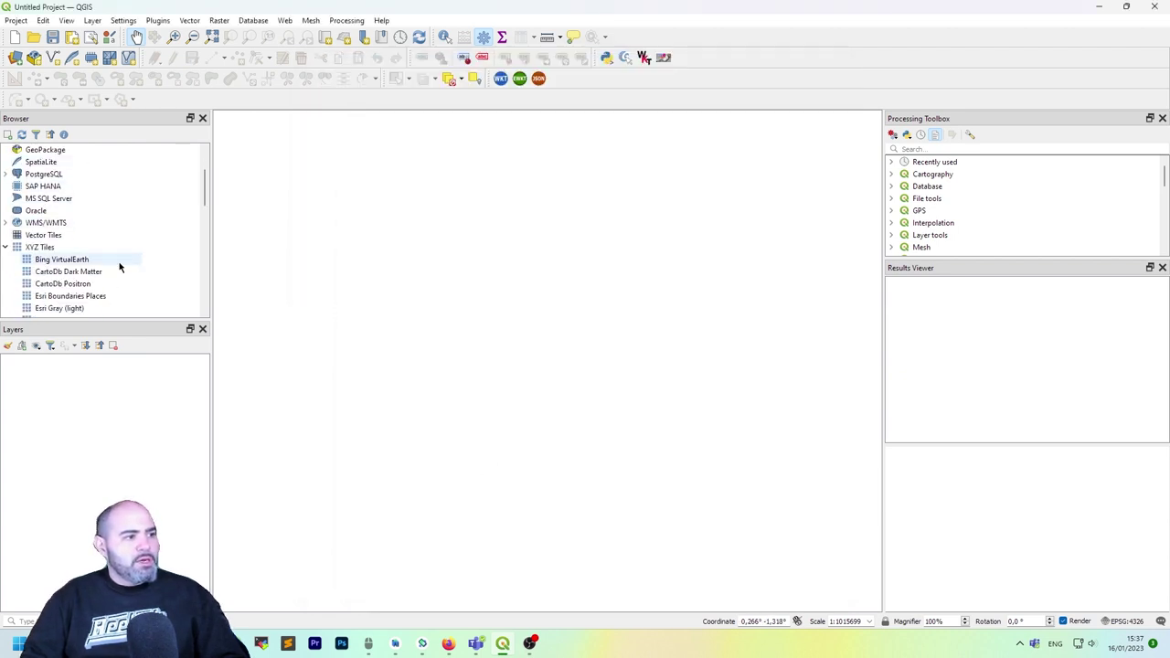
scroll(121, 265, up, 2)
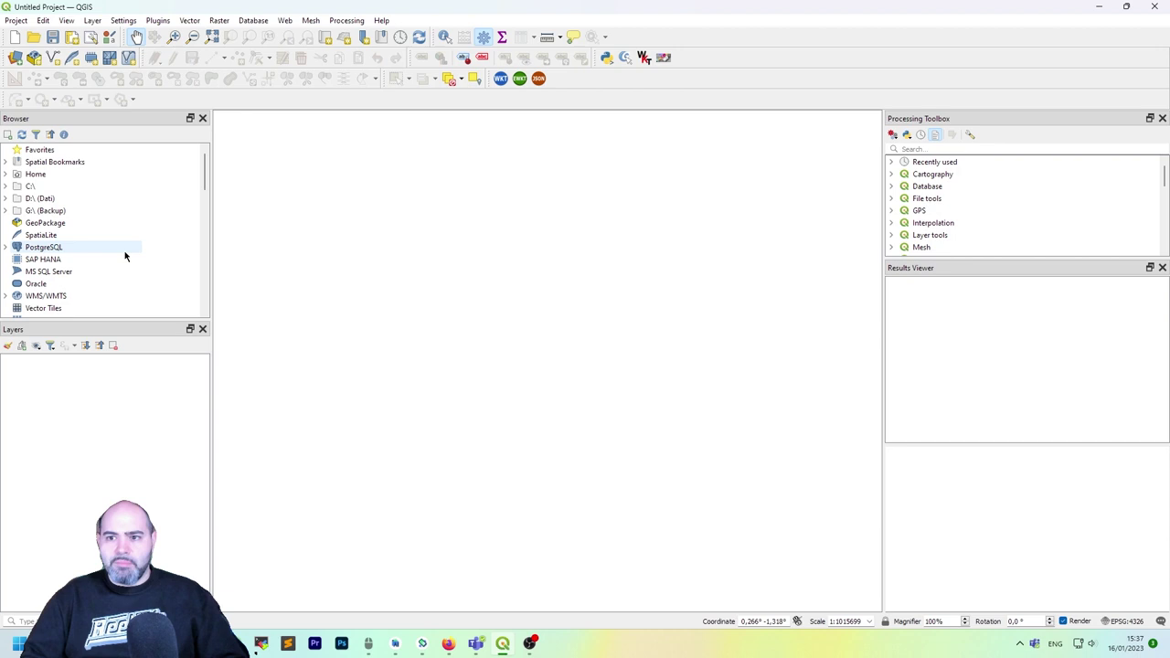
scroll(125, 254, down, 9)
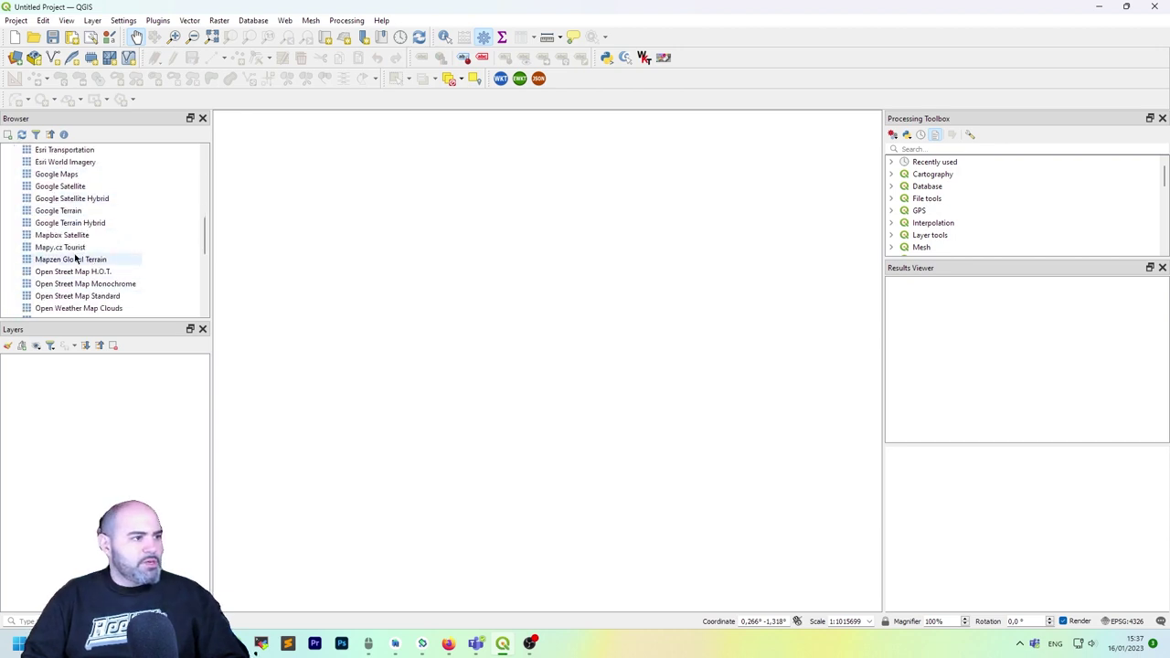
scroll(75, 259, down, 1)
double_click(73, 308)
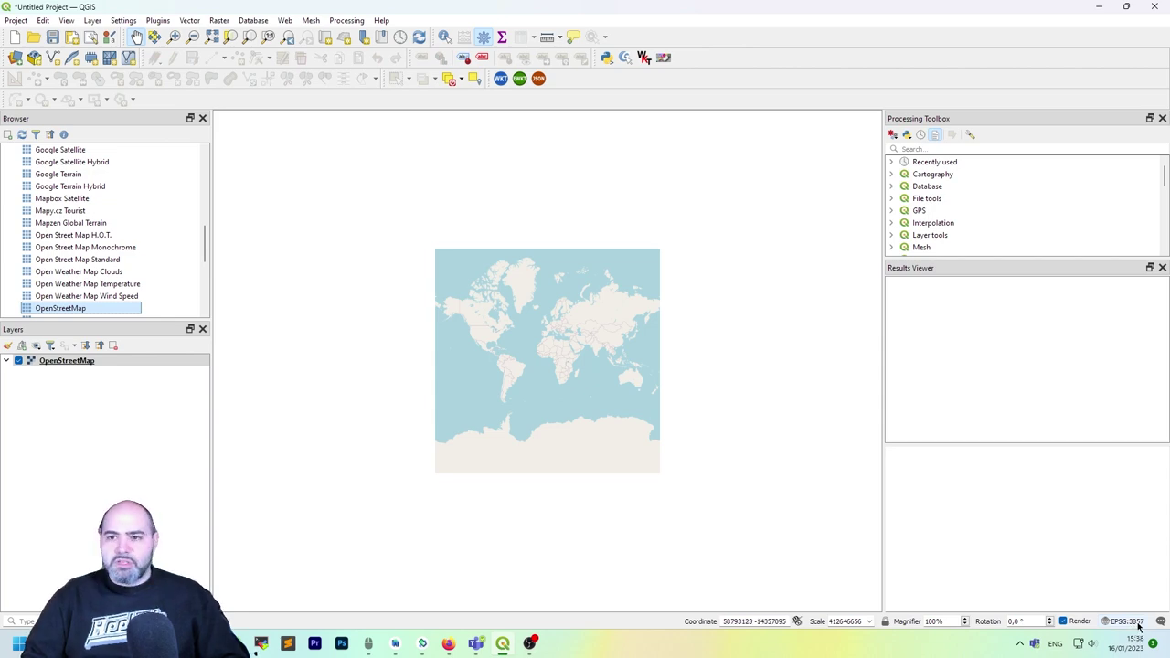
Step: Zoom and pan the map to centre on Italy
scroll(557, 336, up, 3)
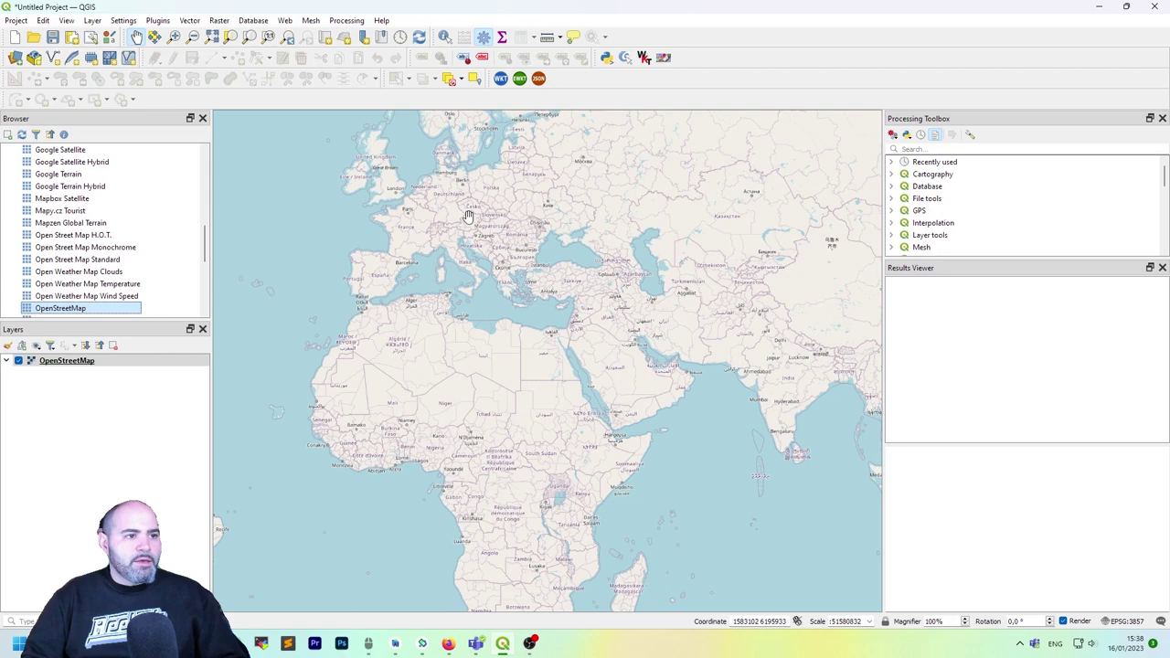
scroll(470, 262, up, 4)
scroll(504, 311, down, 2)
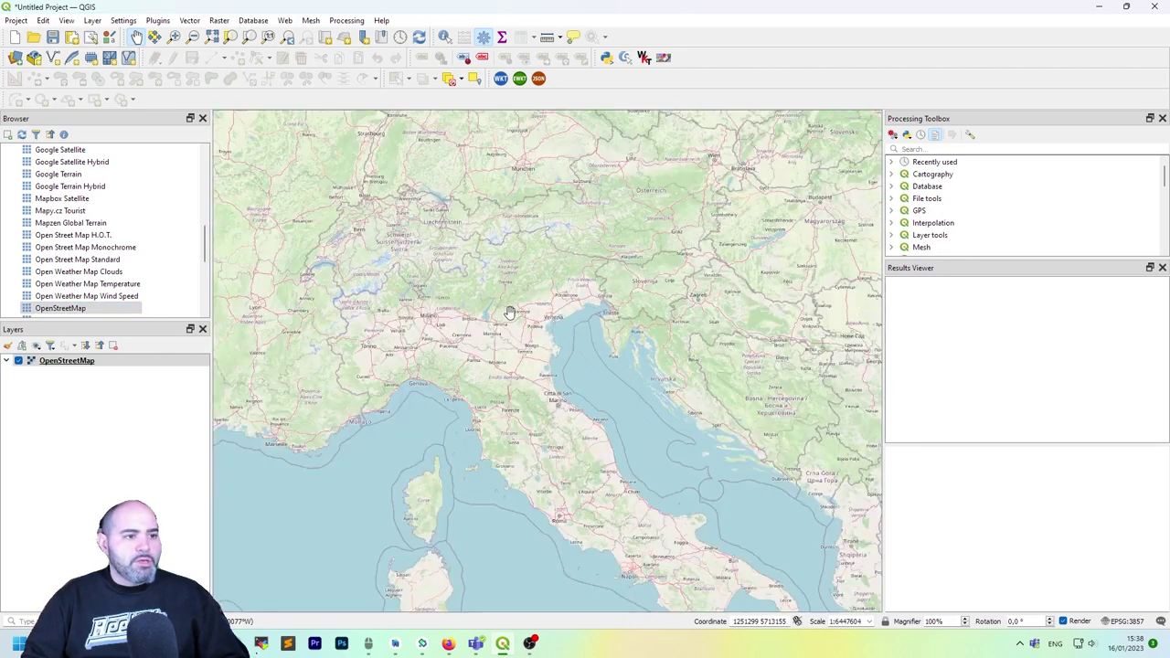
drag(510, 309, 574, 303)
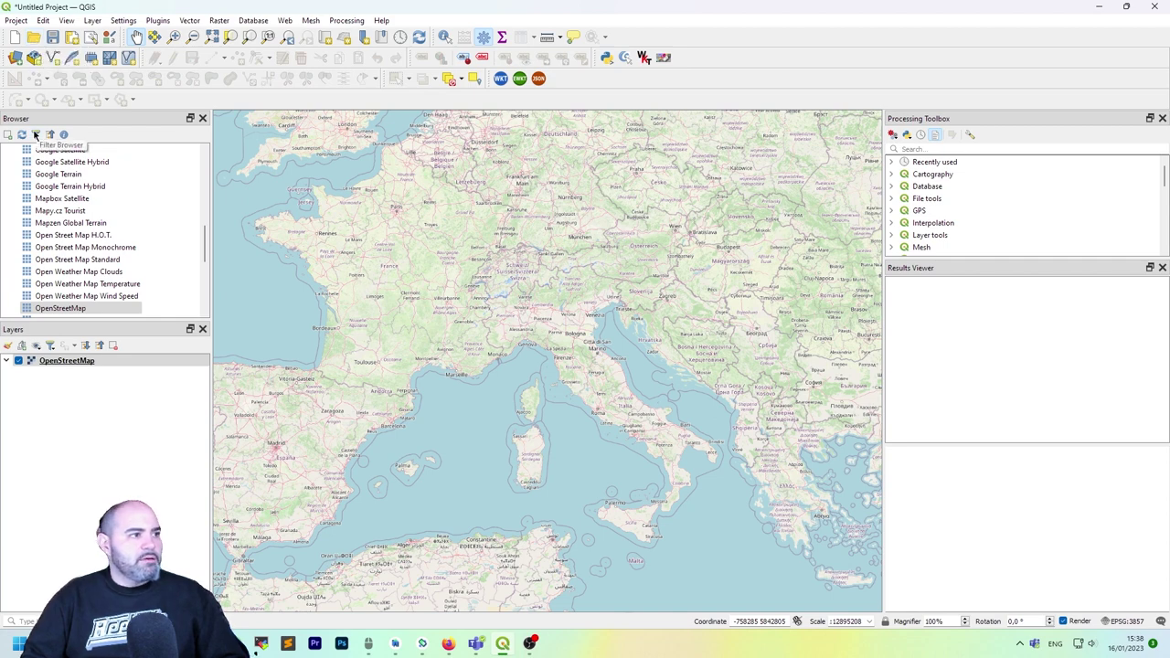
Step: Browse to the Reg01012022_g folder and open Reg01012022_g_WGS84.prj in Notepad++
click(92, 21)
mouse_move(183, 61)
click(345, 64)
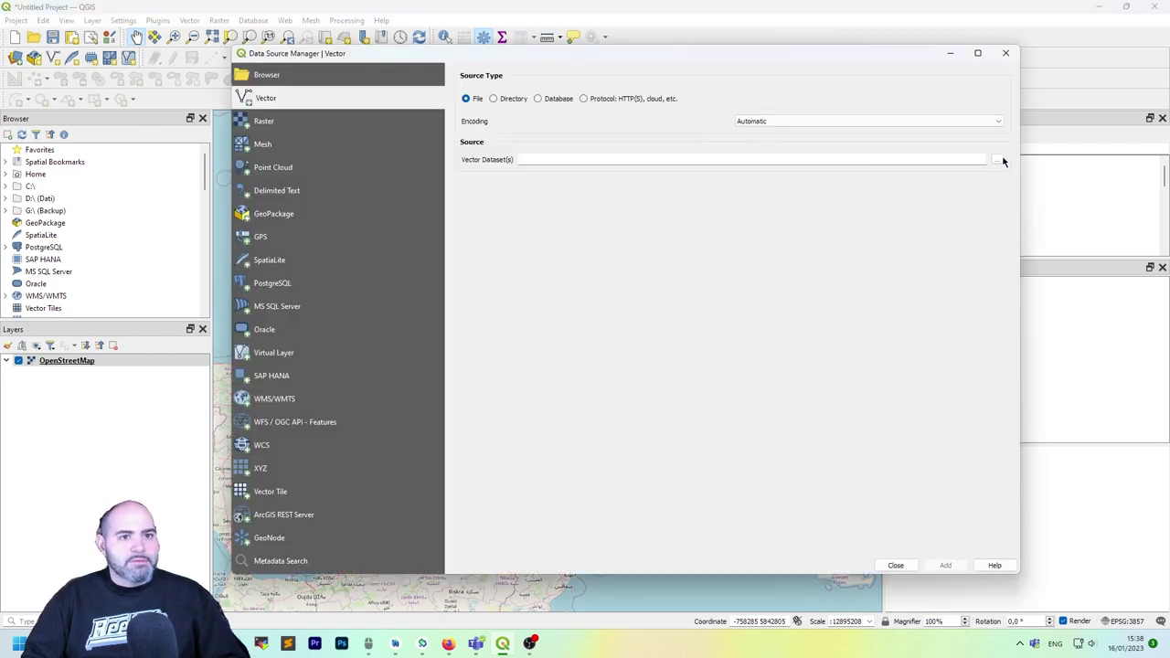
click(1002, 161)
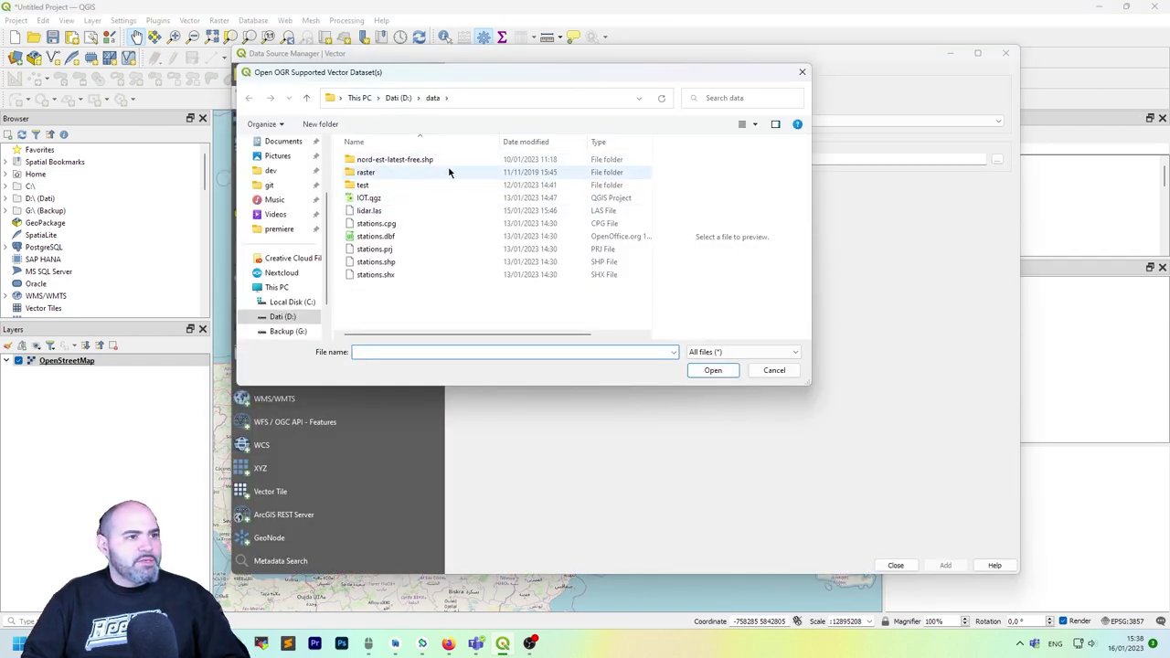
double_click(394, 159)
double_click(507, 233)
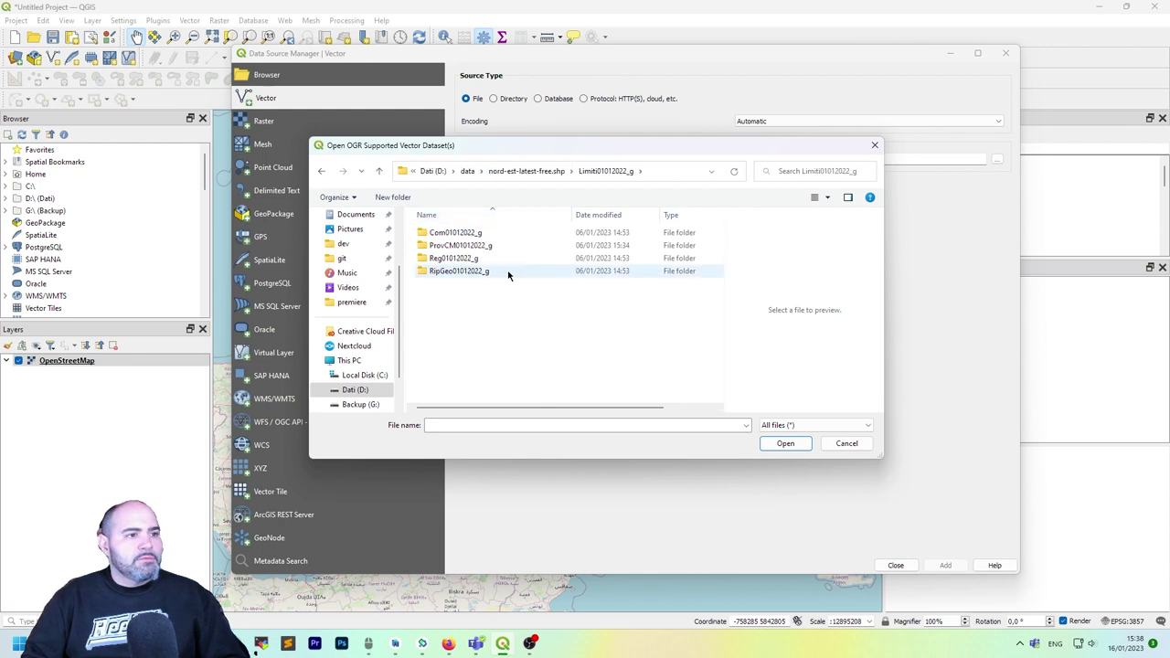
double_click(509, 257)
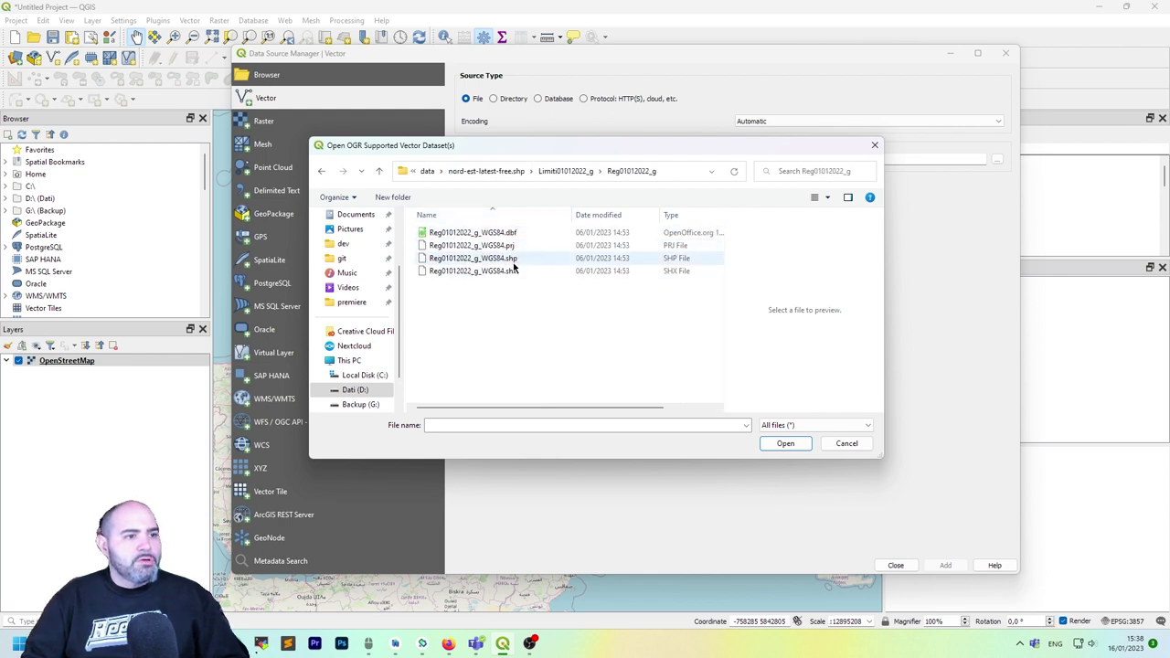
click(512, 247)
right_click(513, 246)
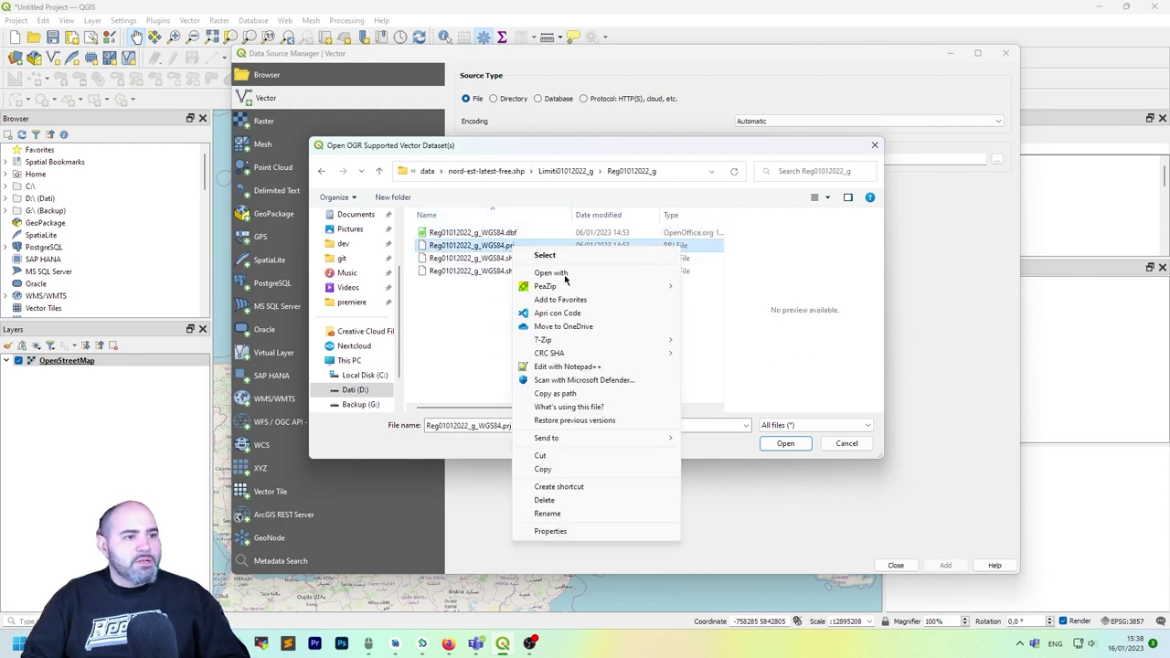
click(632, 367)
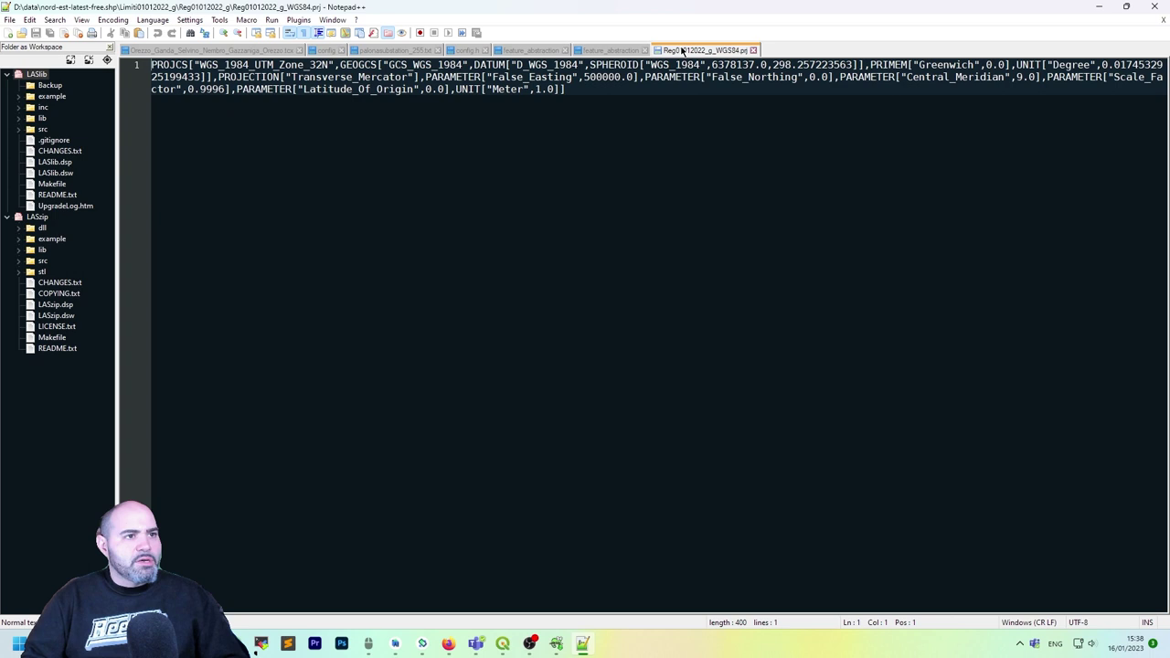
Step: Close all Notepad++ tabs except the .prj file, then exit Notepad++
right_click(681, 50)
click(738, 69)
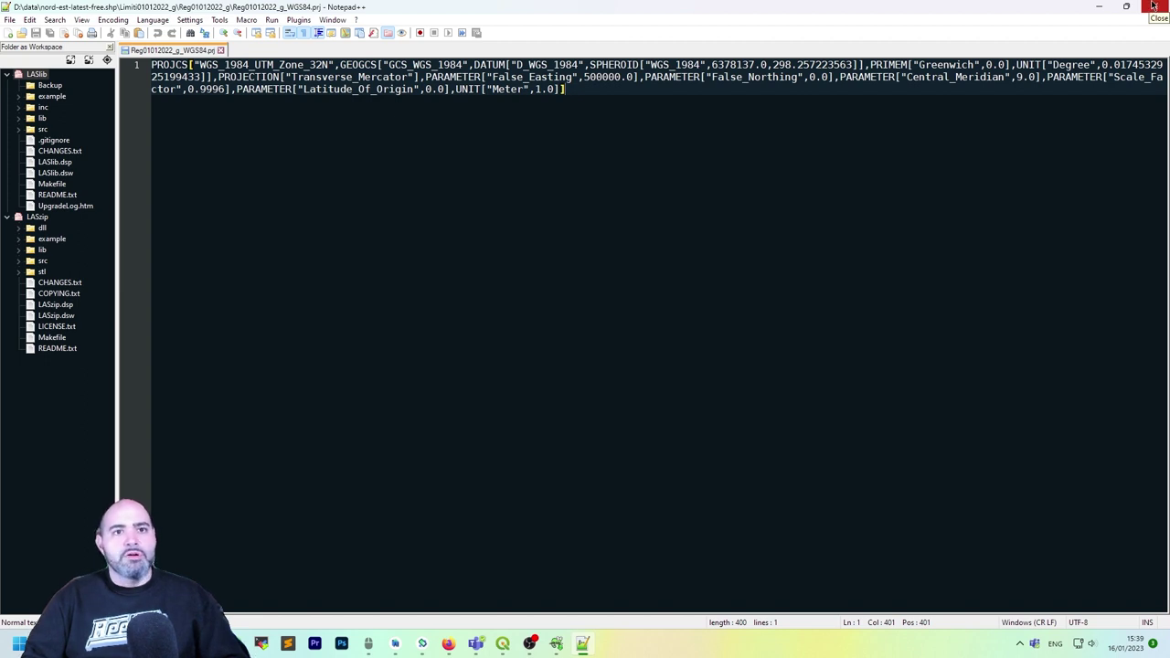
click(1153, 5)
Step: Decline the Notepad++ update and add Reg01012022_g_WGS84.shp as a layer
click(668, 360)
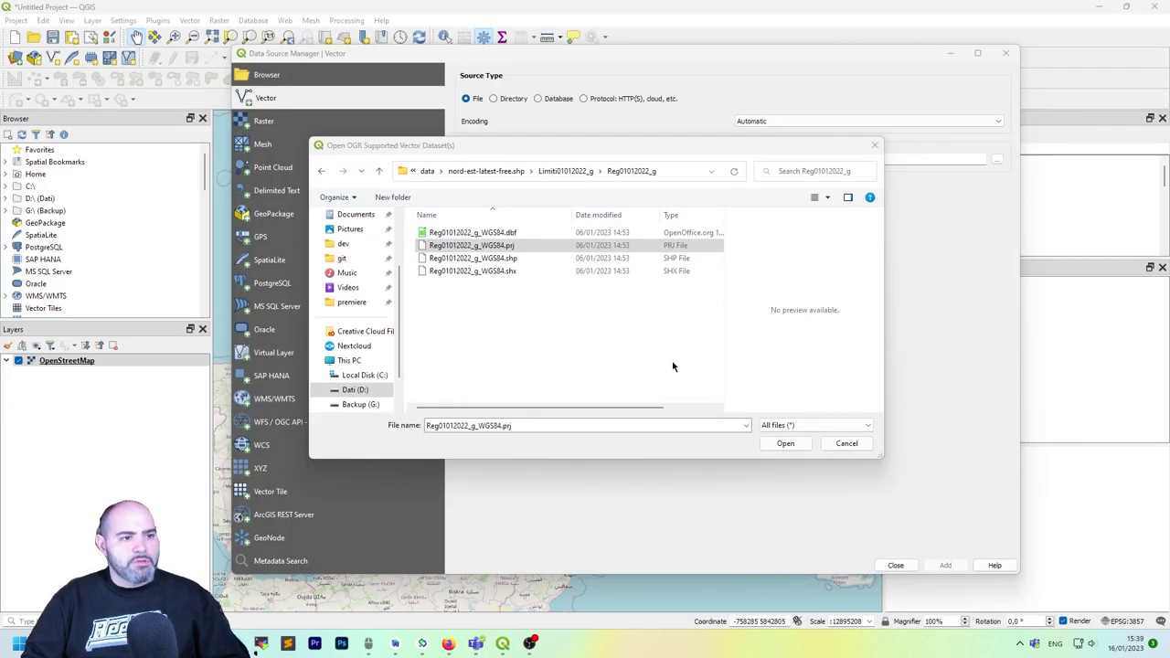
double_click(517, 258)
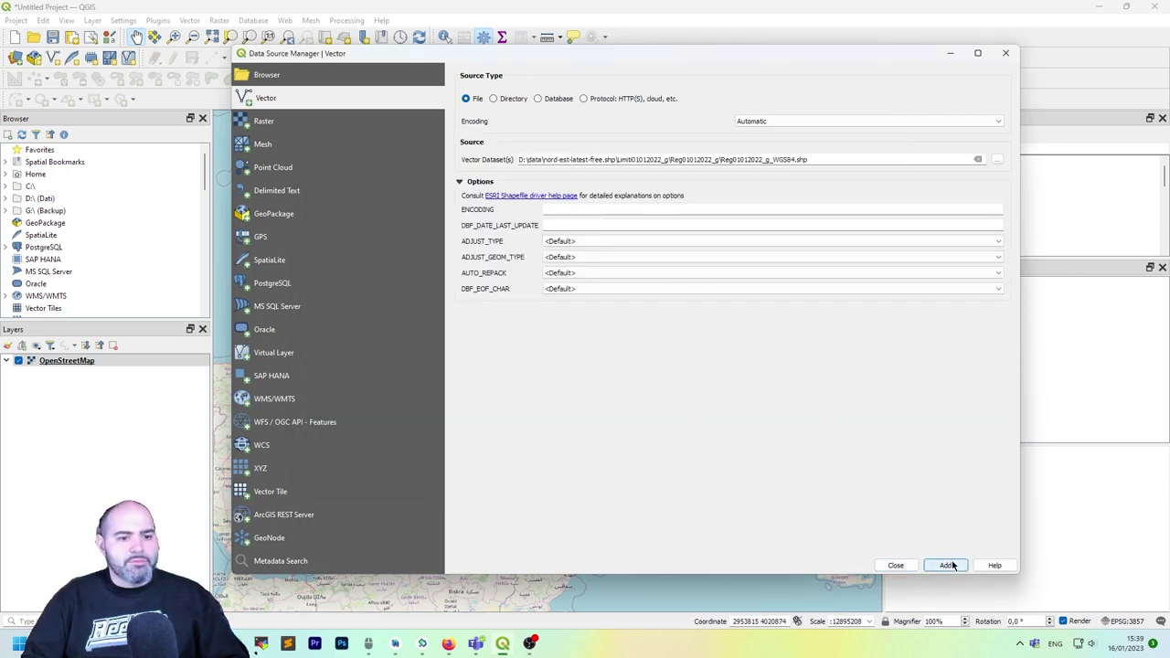
click(946, 565)
click(894, 565)
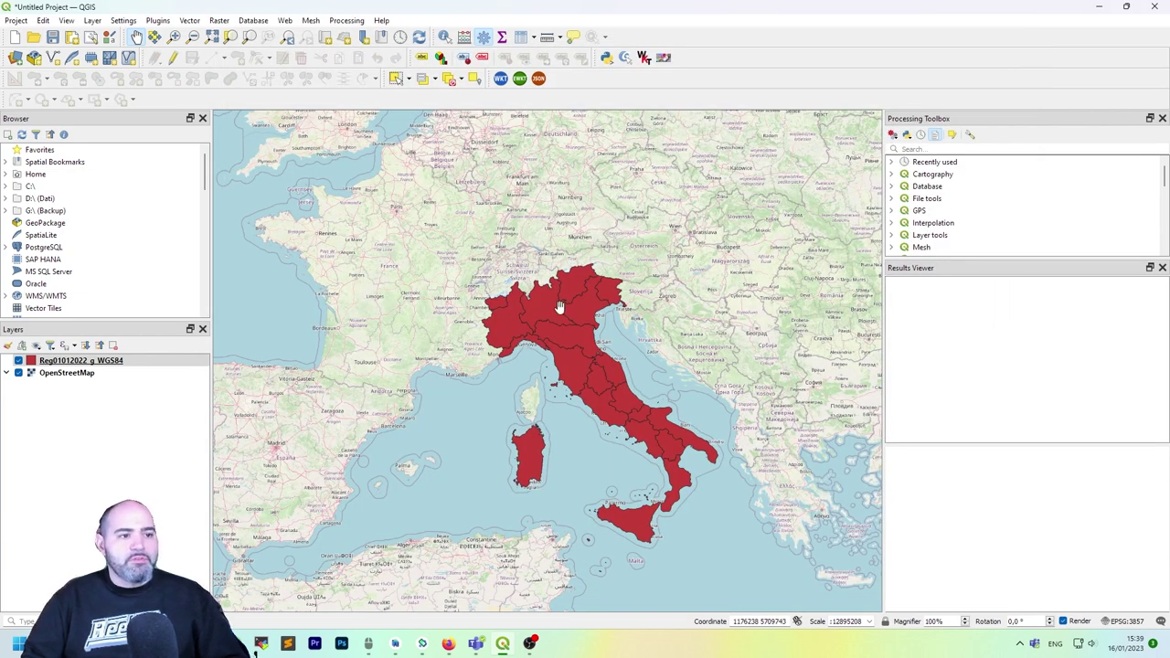
Step: Zoom and pan the map to centre Italy's red regions
scroll(560, 304, up, 2)
scroll(673, 352, up, 1)
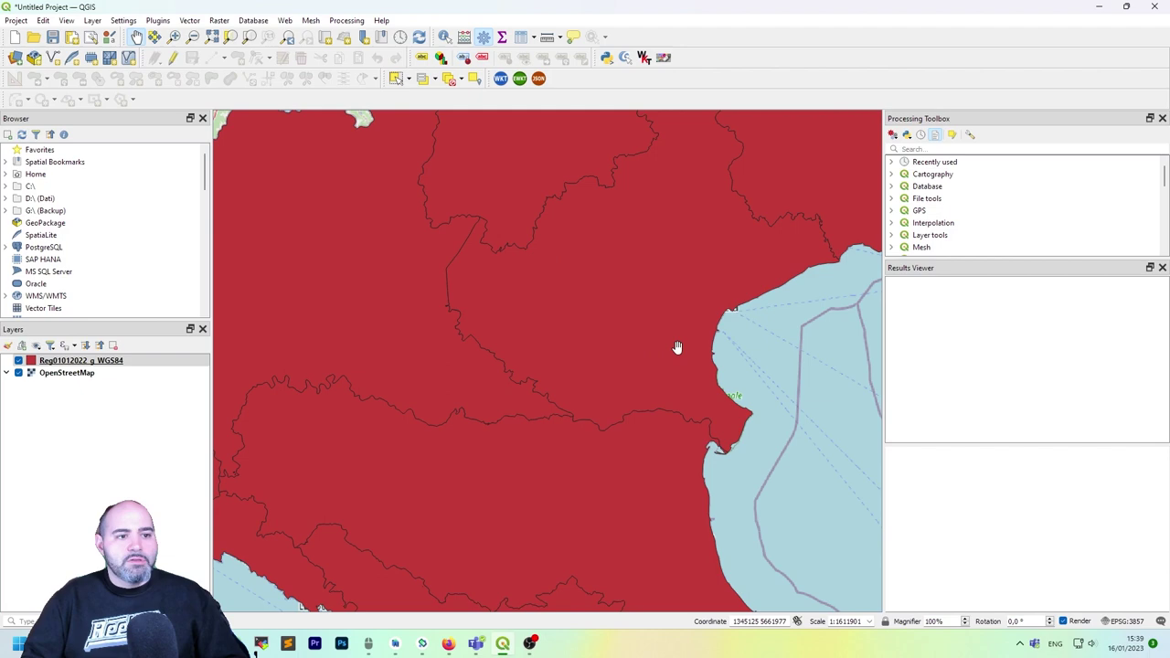
scroll(676, 347, down, 1)
scroll(679, 349, down, 1)
drag(747, 386, 608, 294)
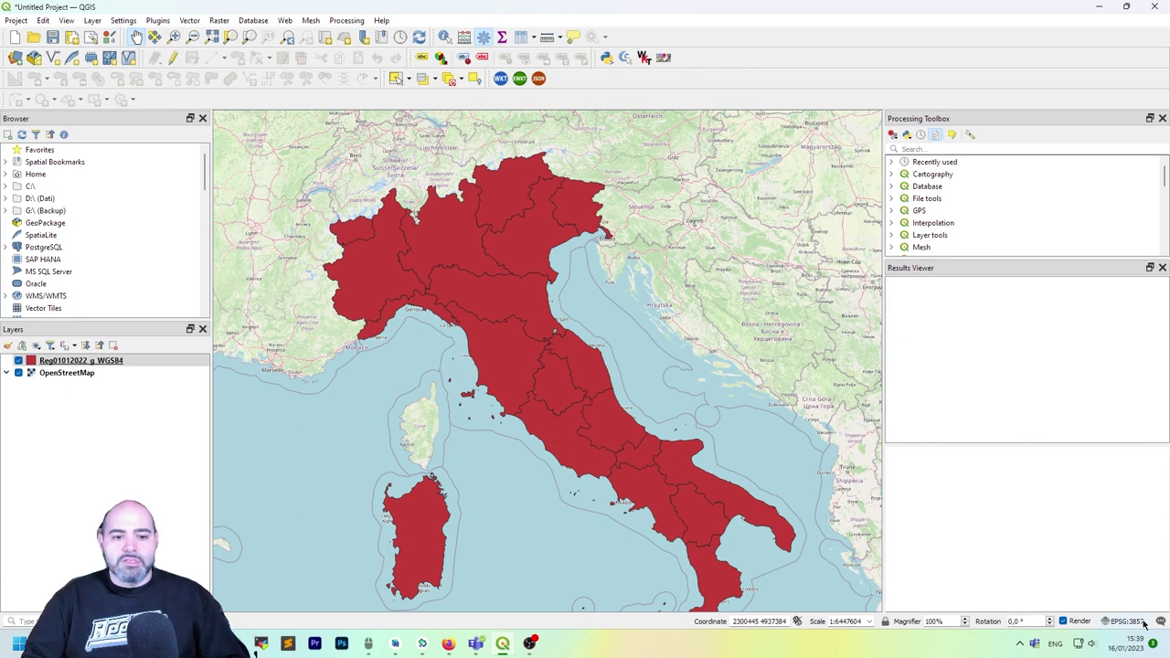
click(173, 365)
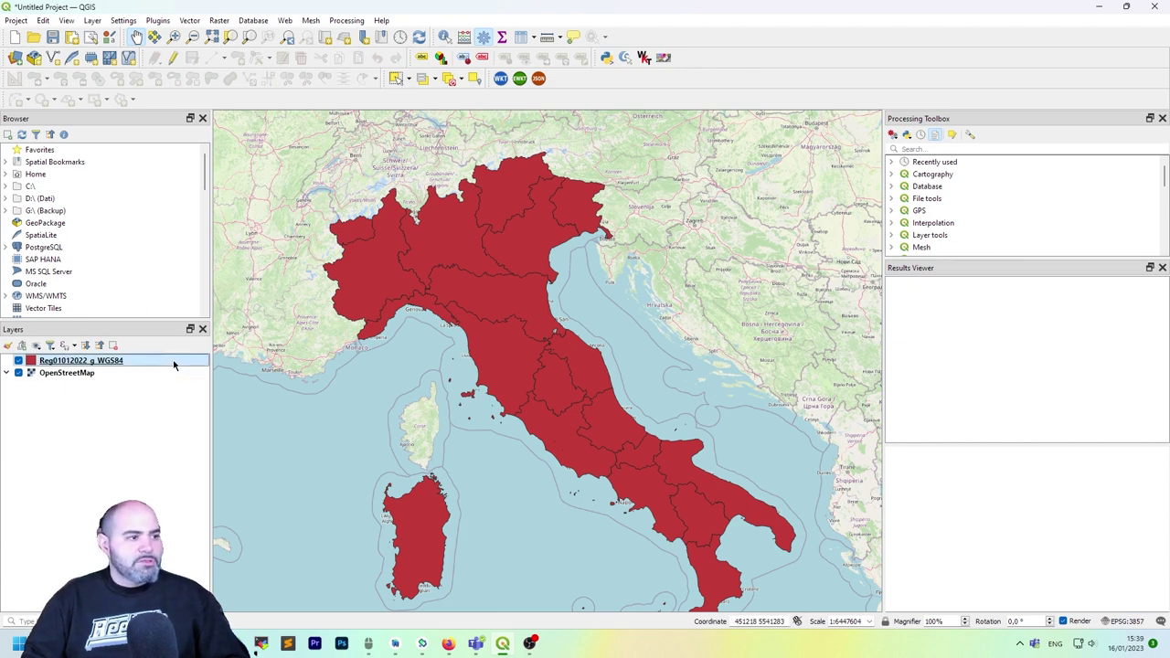
double_click(174, 362)
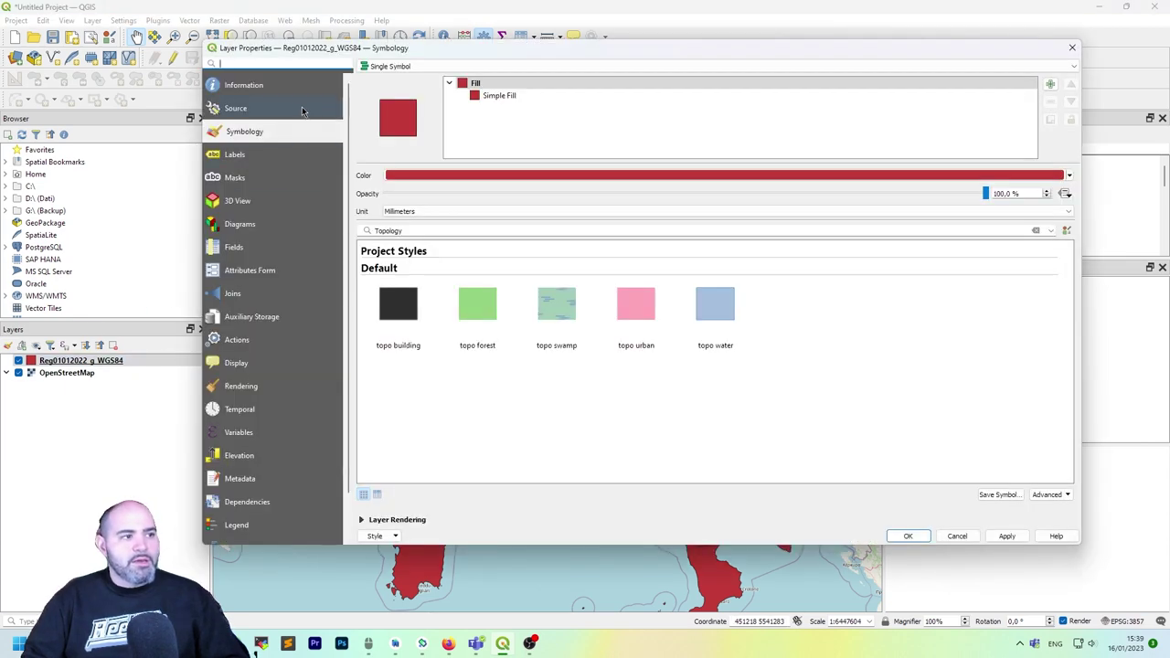
click(268, 110)
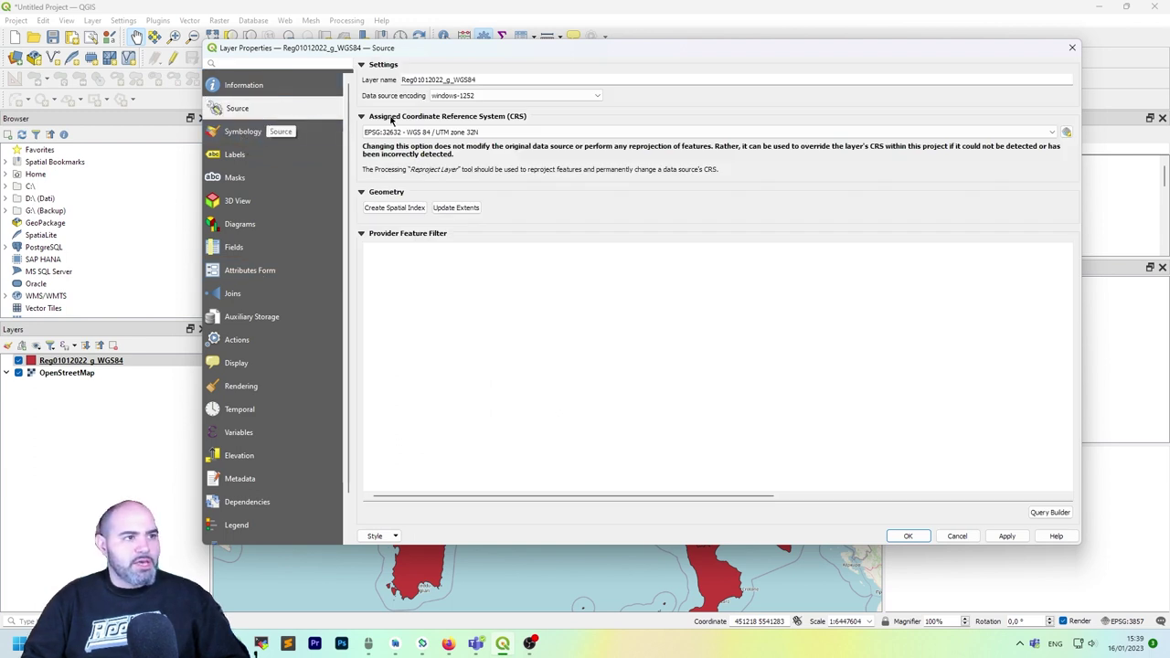
drag(460, 50, 402, 59)
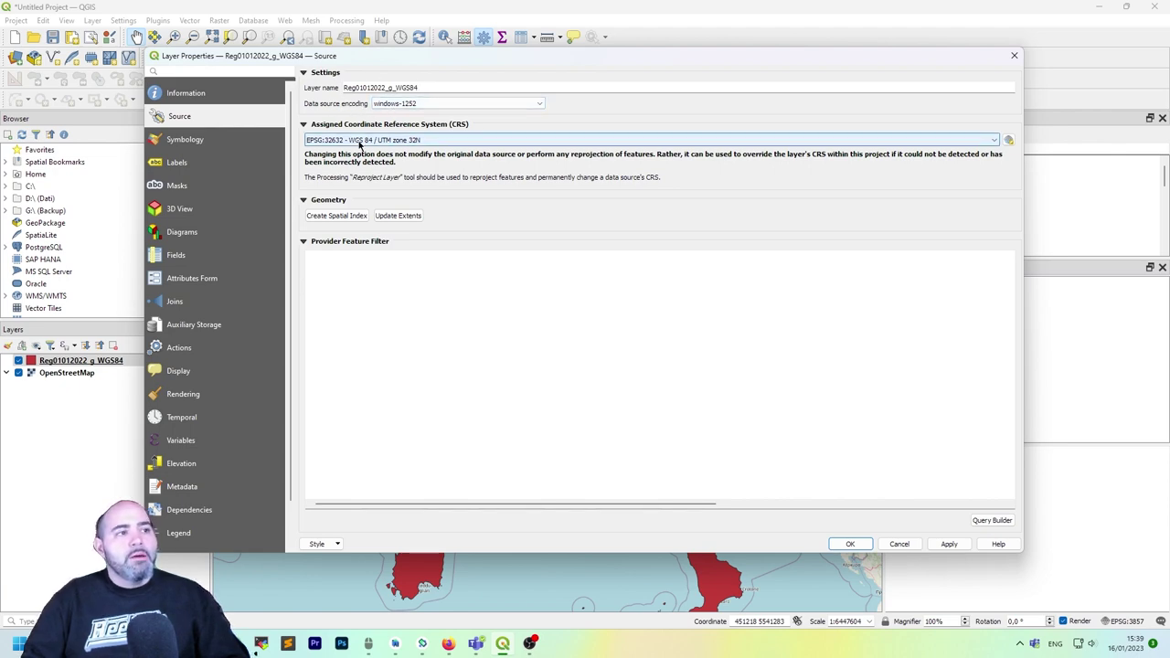
mouse_move(359, 144)
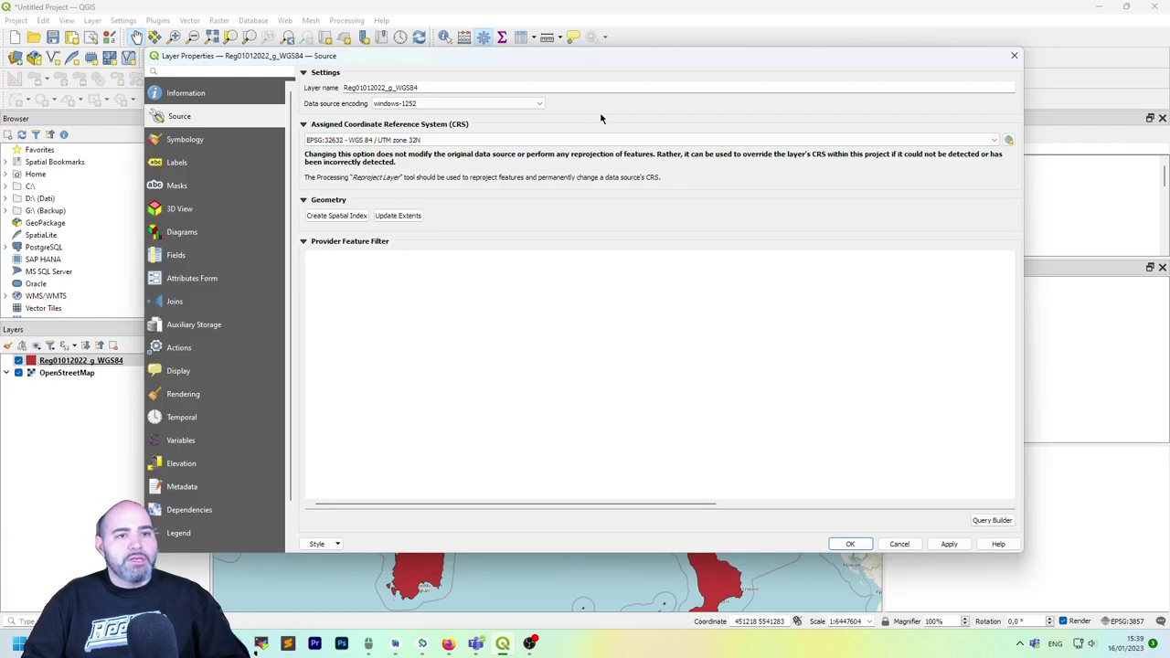
click(615, 142)
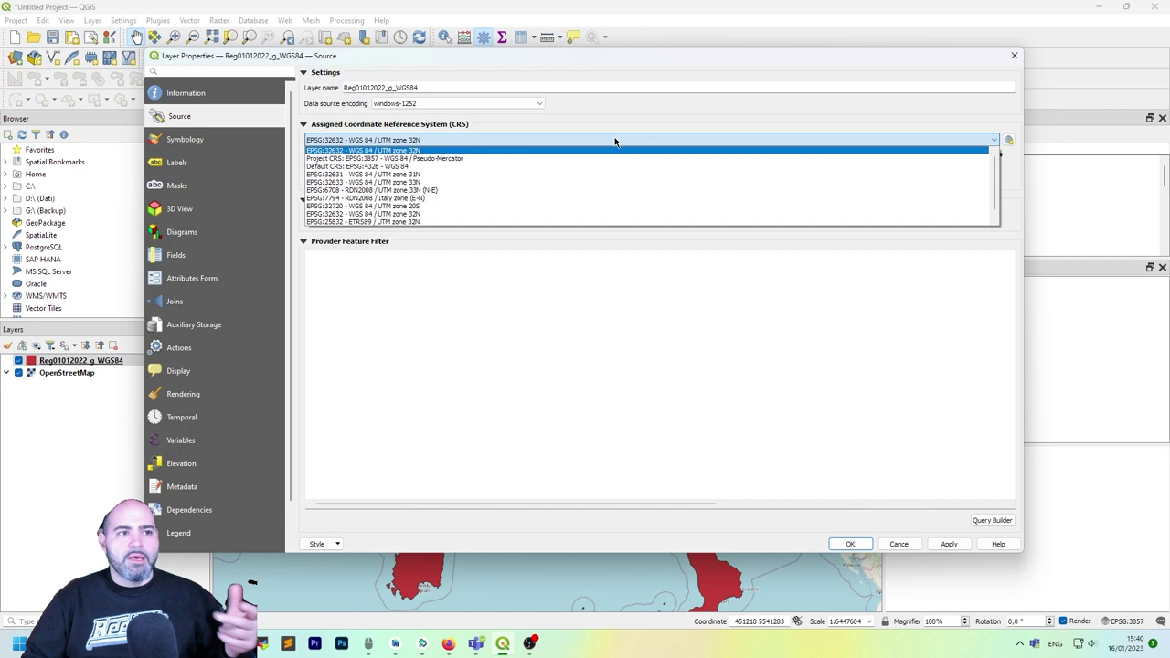
click(650, 124)
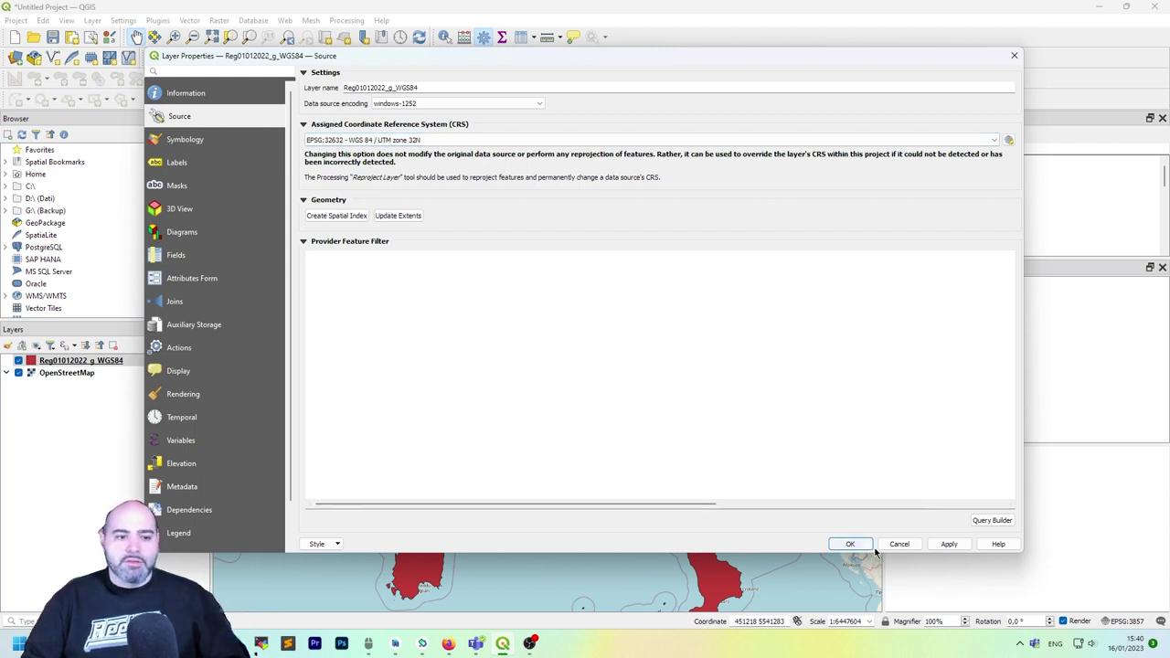
click(897, 544)
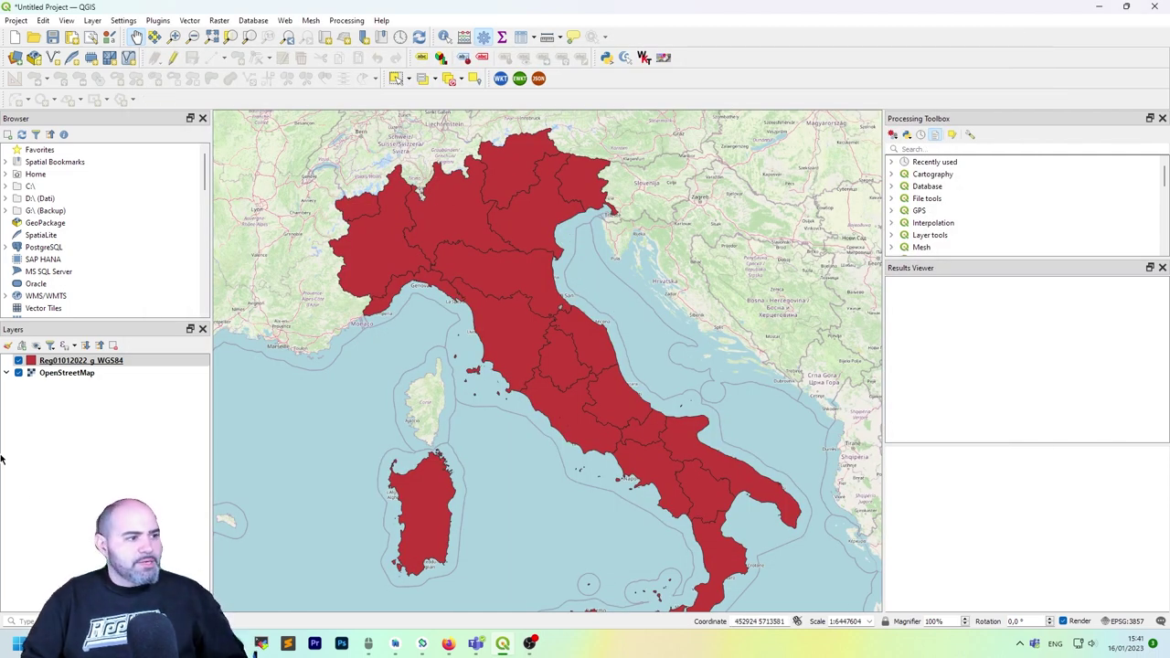
Step: Add Reg01012022_g_WGS84.shp from the Reg01012022_g_noprj folder as a second vector layer
click(157, 20)
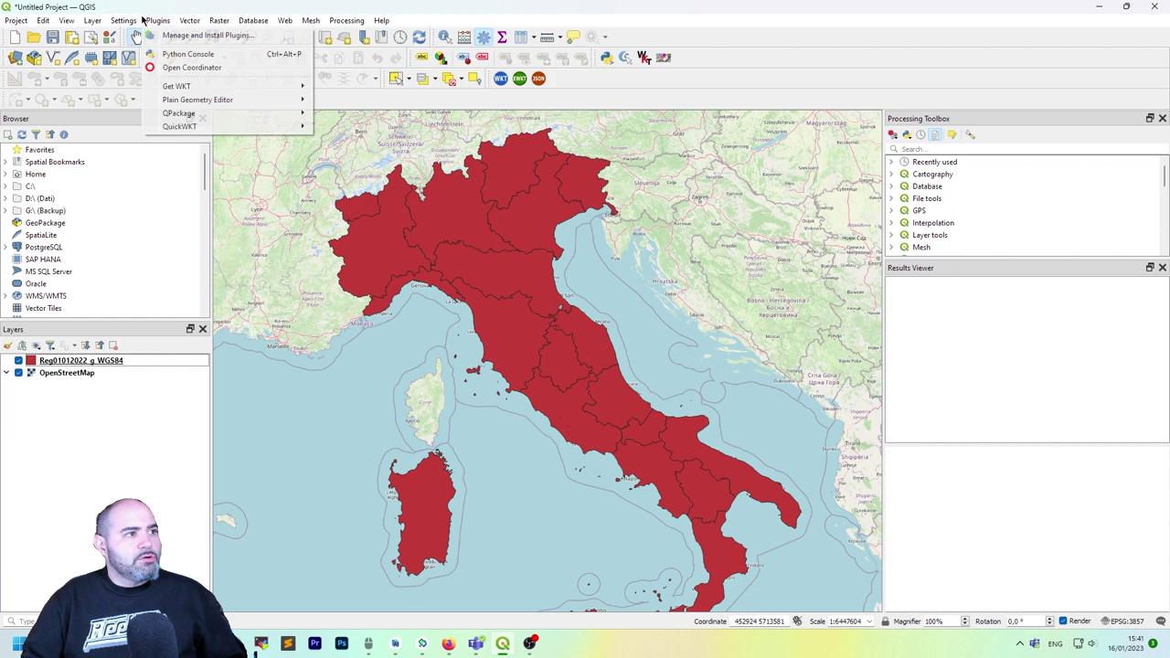
mouse_move(117, 62)
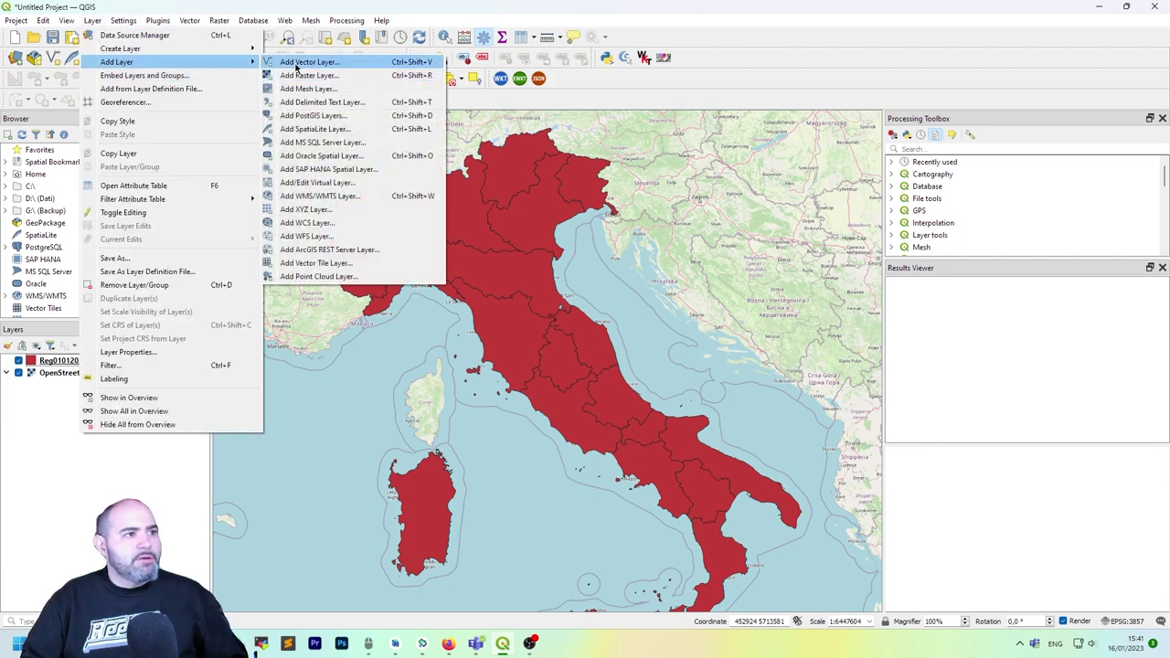
click(294, 63)
click(997, 159)
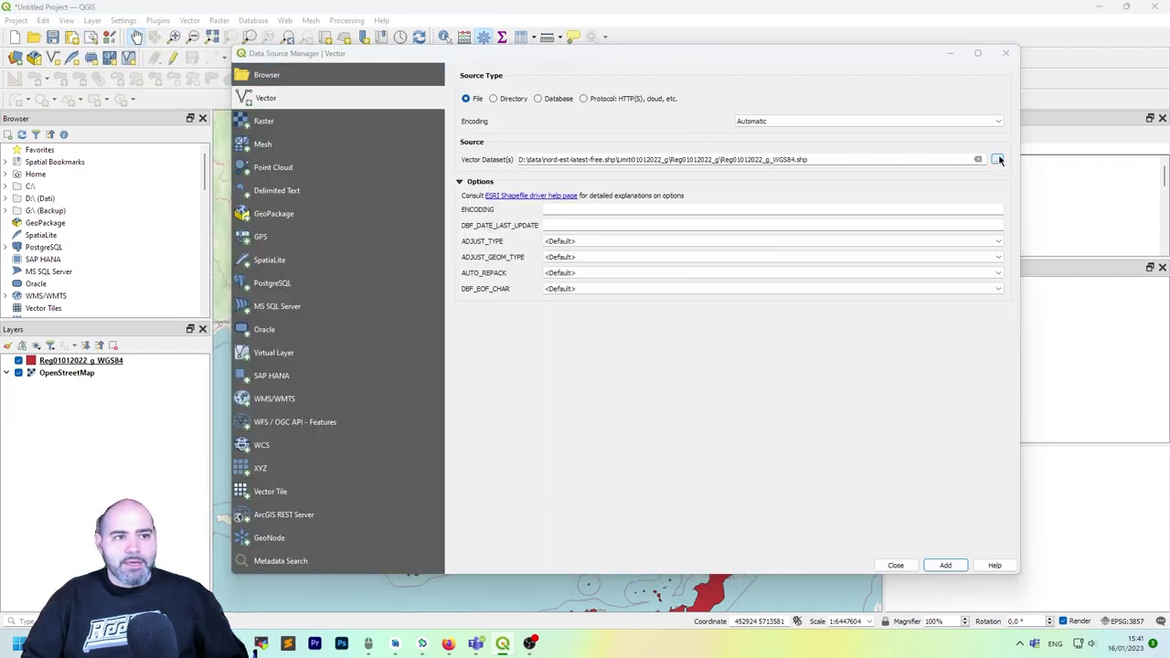
click(566, 171)
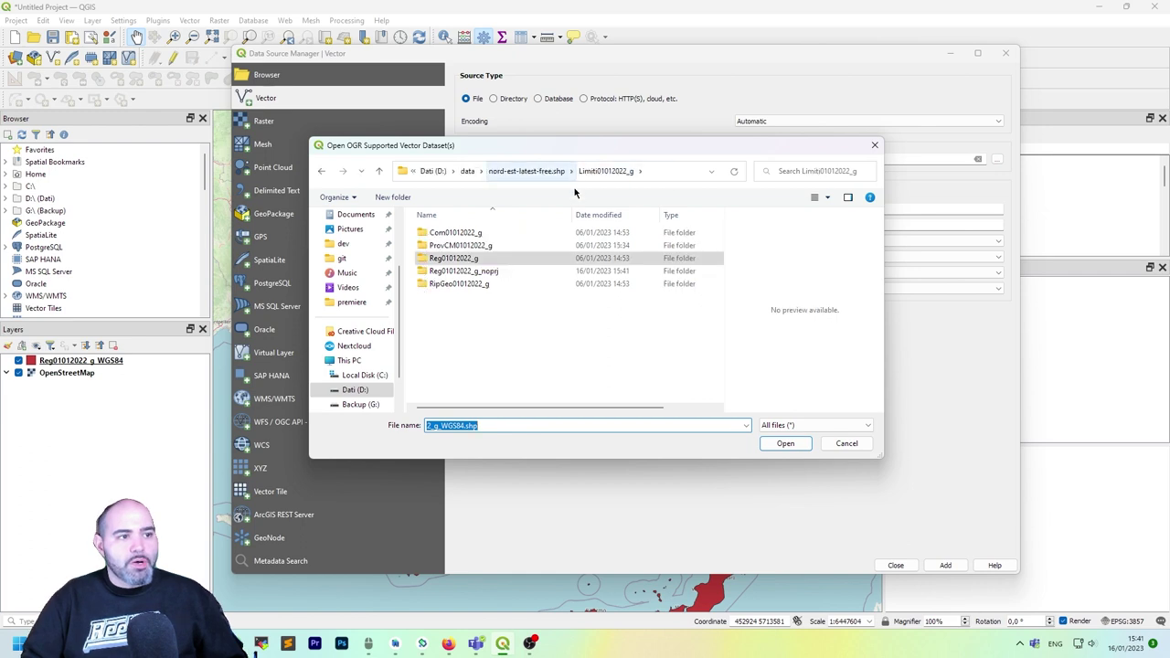
click(491, 273)
double_click(491, 272)
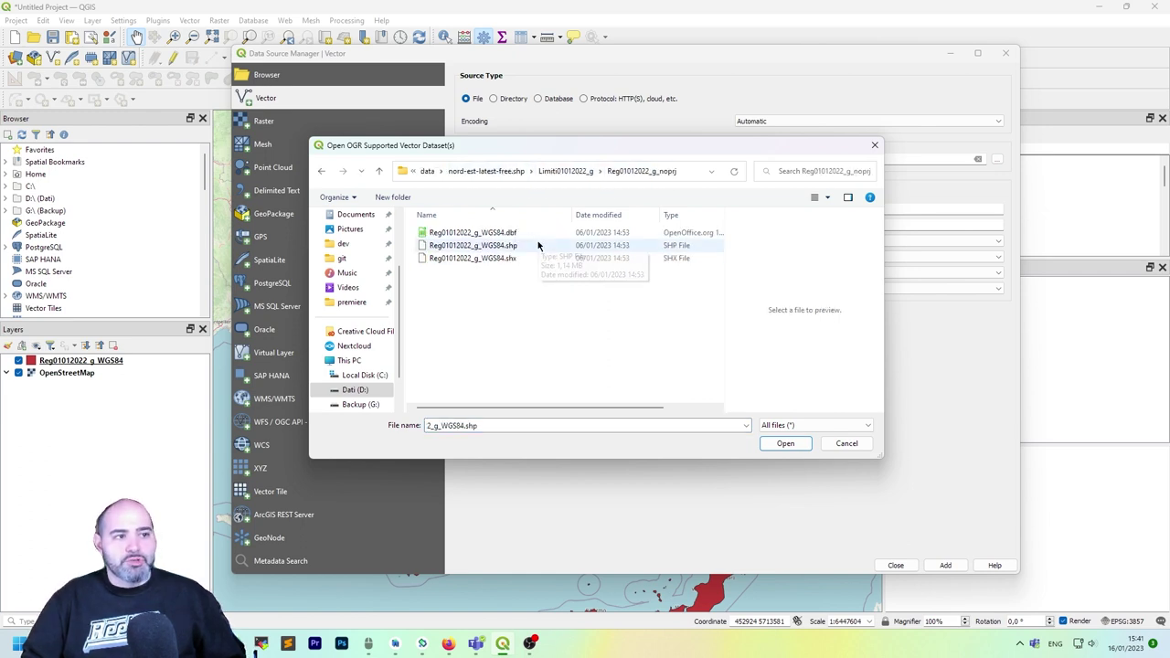
double_click(539, 245)
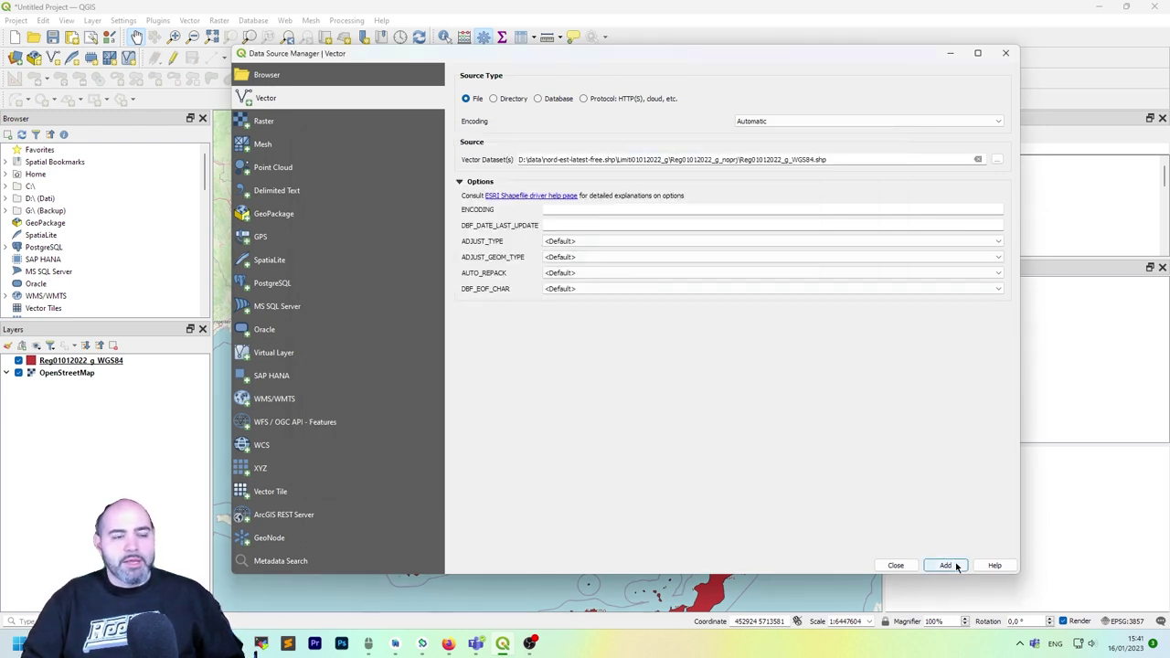
click(946, 565)
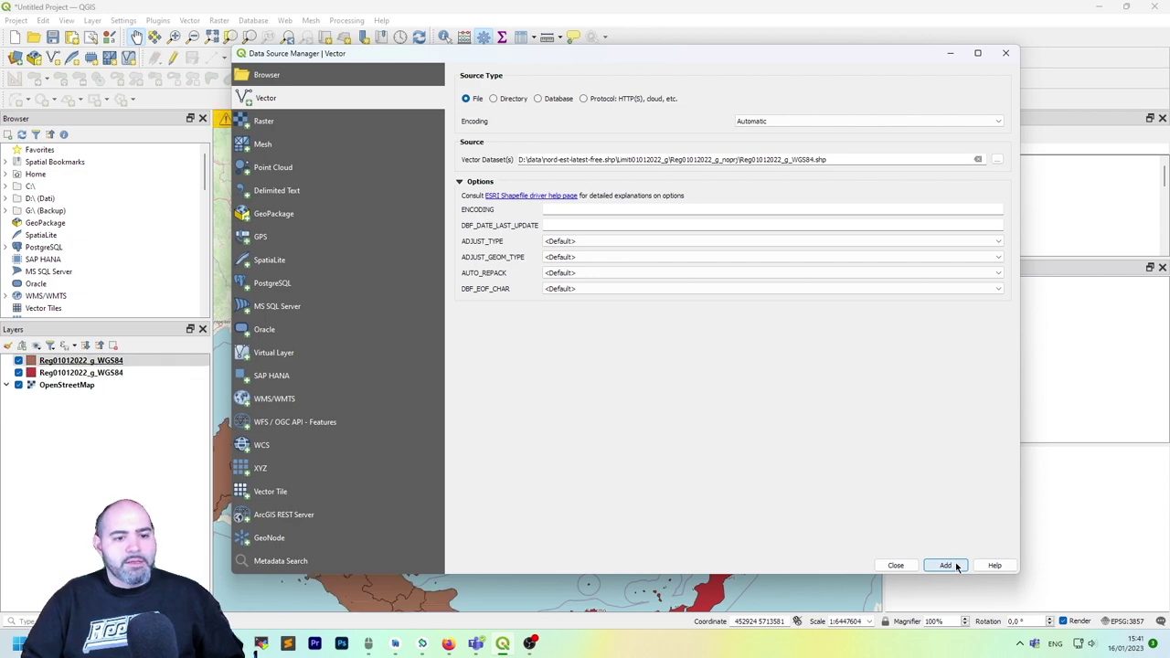
click(896, 565)
scroll(532, 392, down, 1)
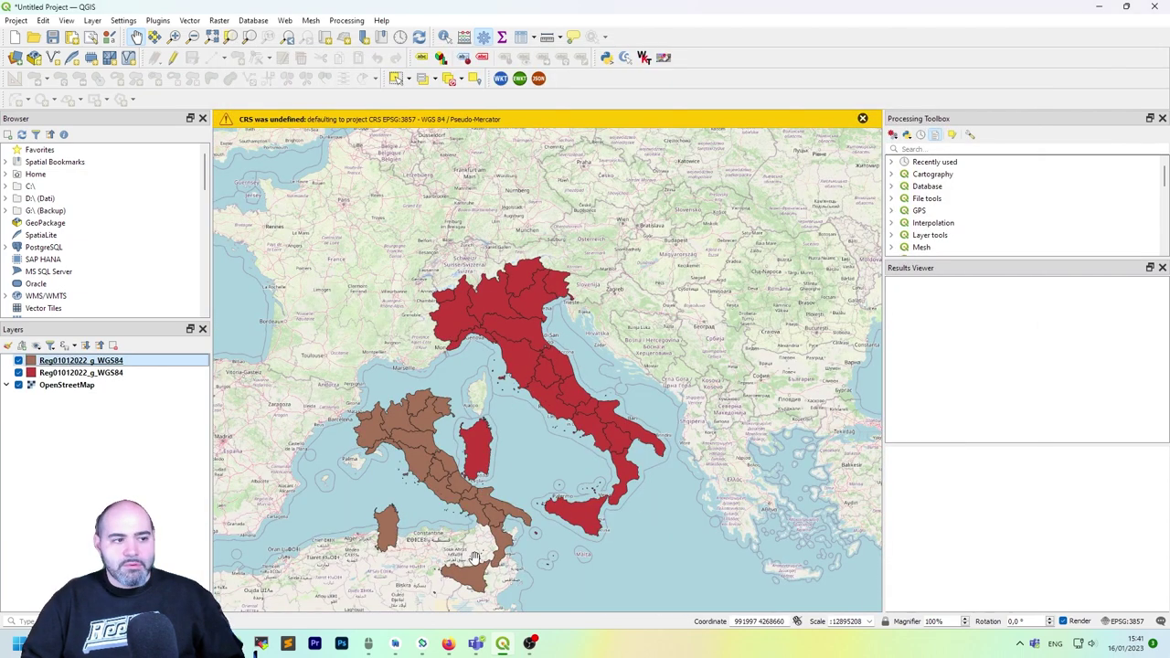
Step: Dismiss the undefined-CRS notice and open the projection-less layer's properties
drag(483, 482, 501, 484)
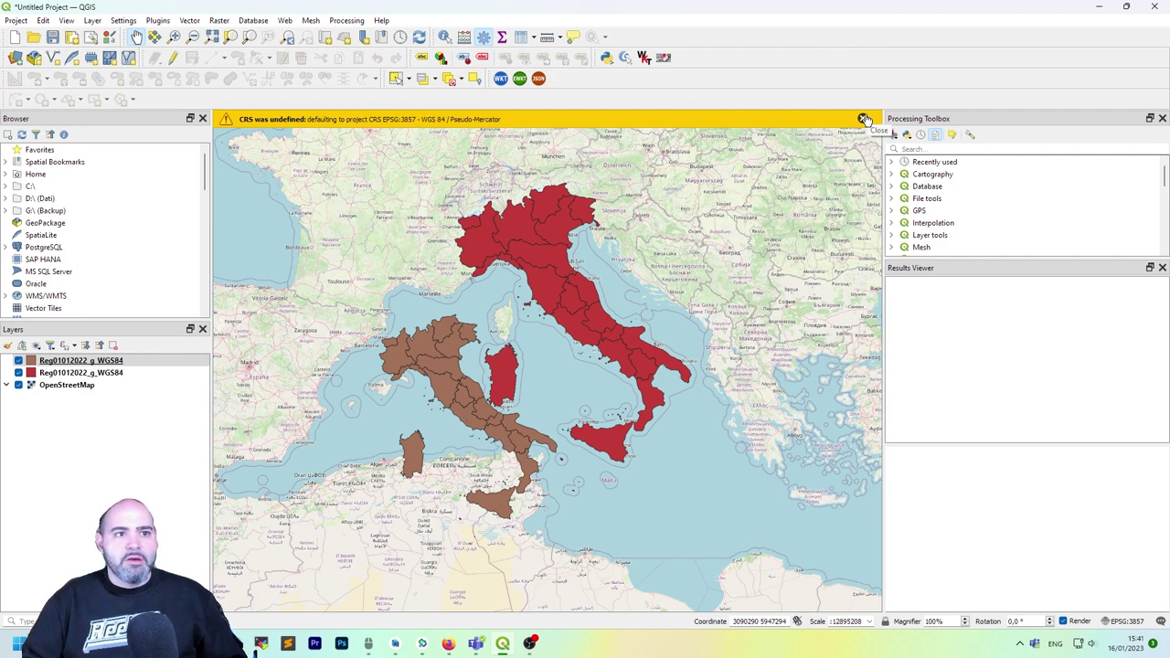
click(864, 118)
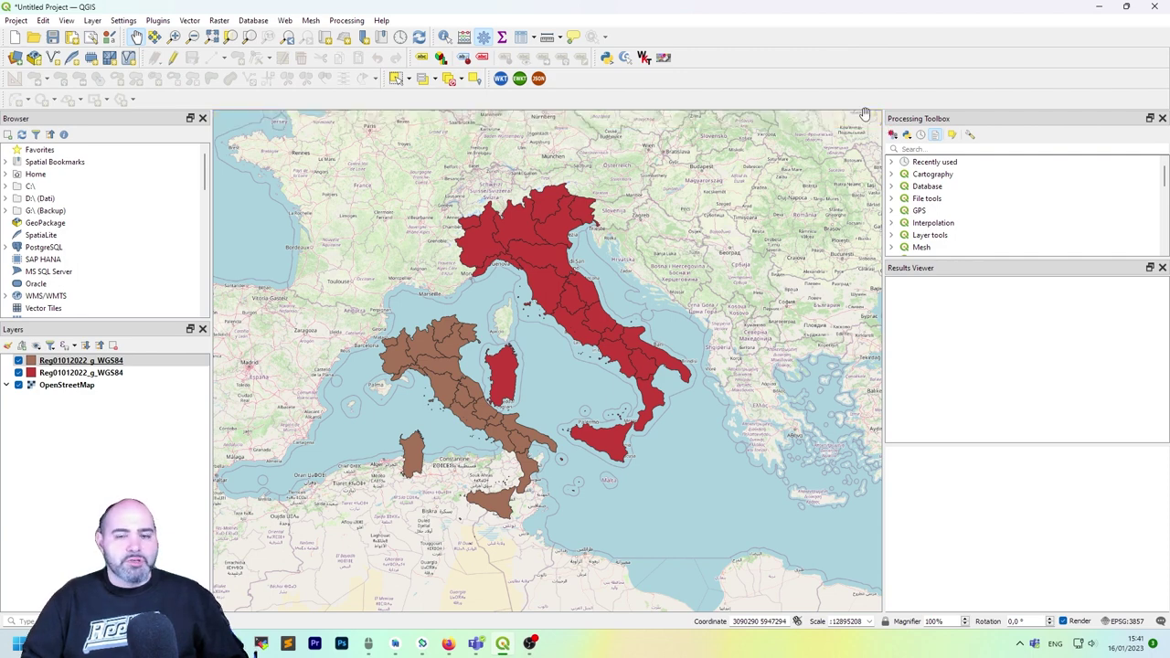
double_click(196, 364)
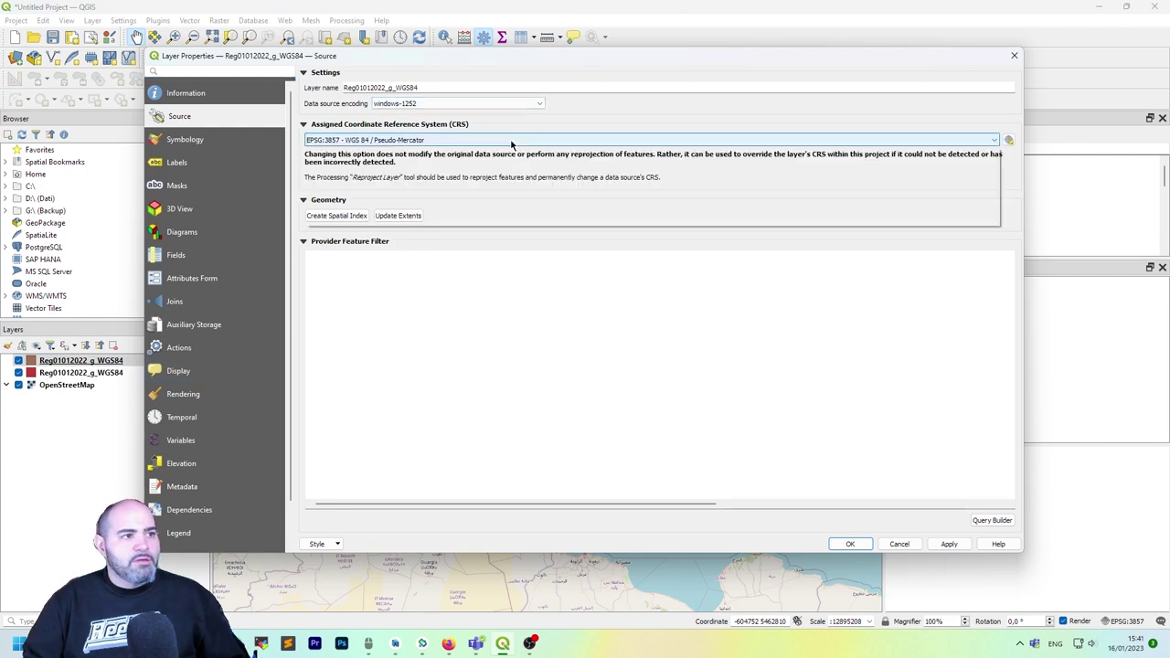
Step: Browse the recent coordinate systems list, leaving the layer's CRS as Pseudo-Mercator
click(511, 141)
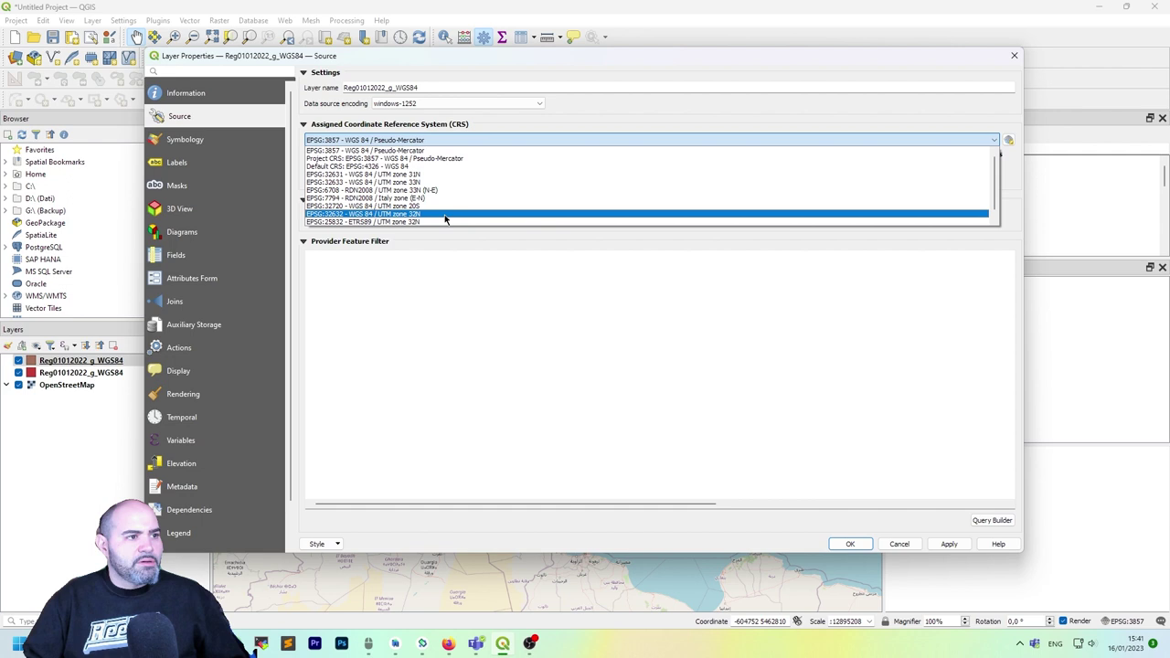
click(548, 151)
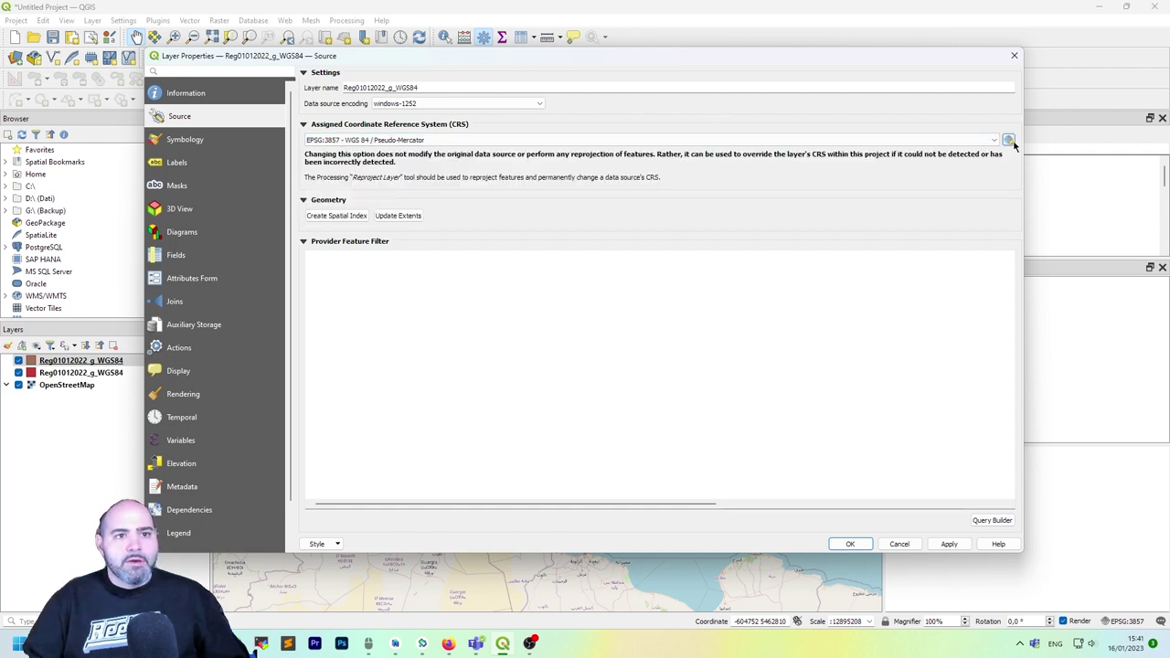
click(392, 143)
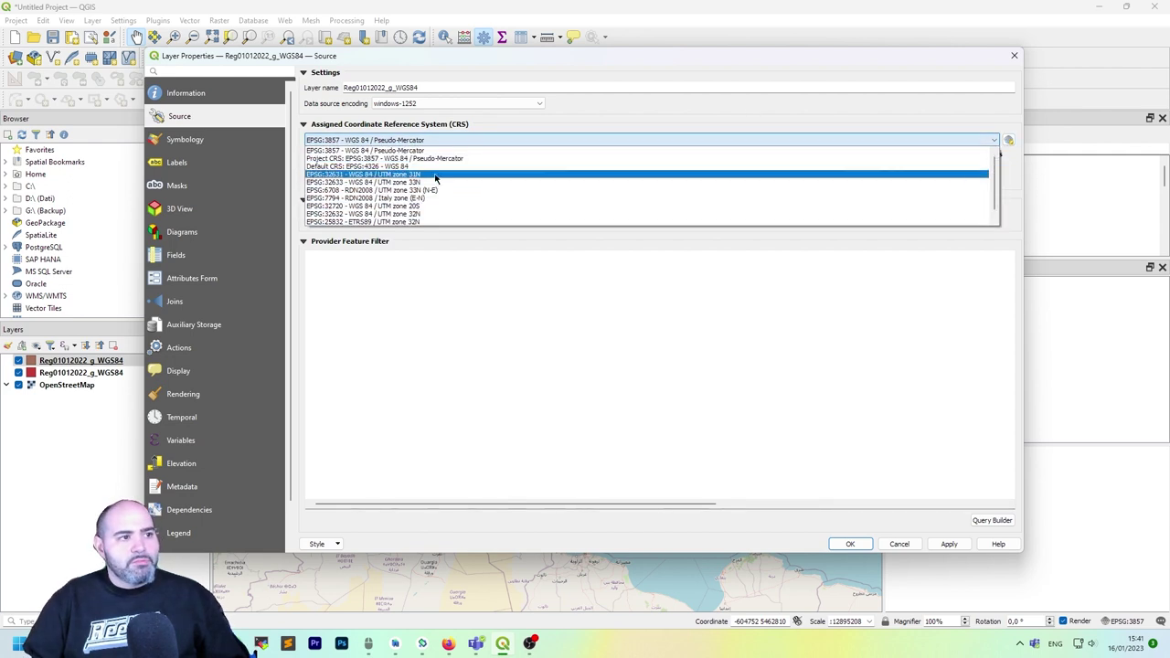
click(649, 122)
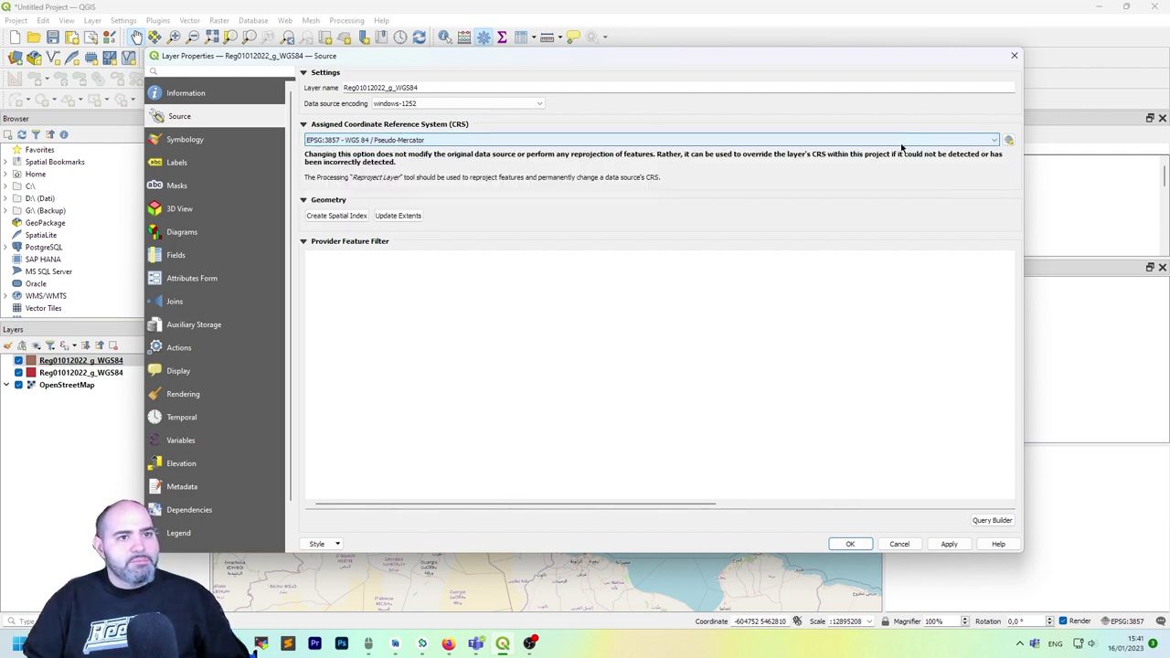
Step: Filter the CRS picker for 326 and assign WGS 84 / UTM zone 32N to the layer
click(1010, 140)
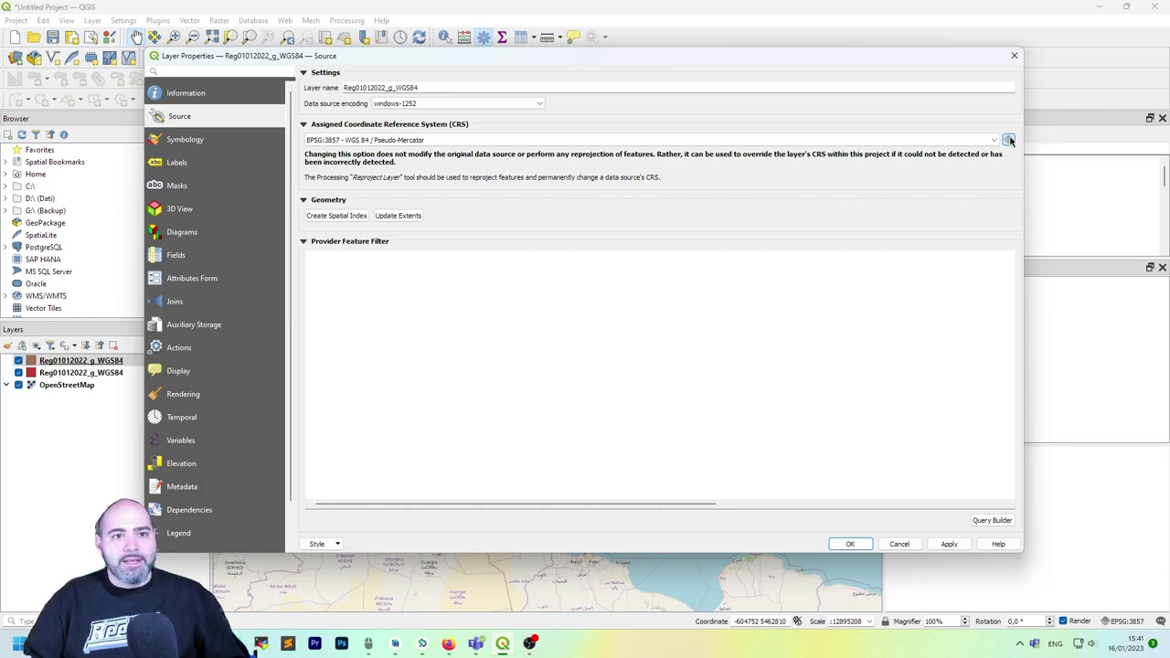
scroll(562, 242, down, 1)
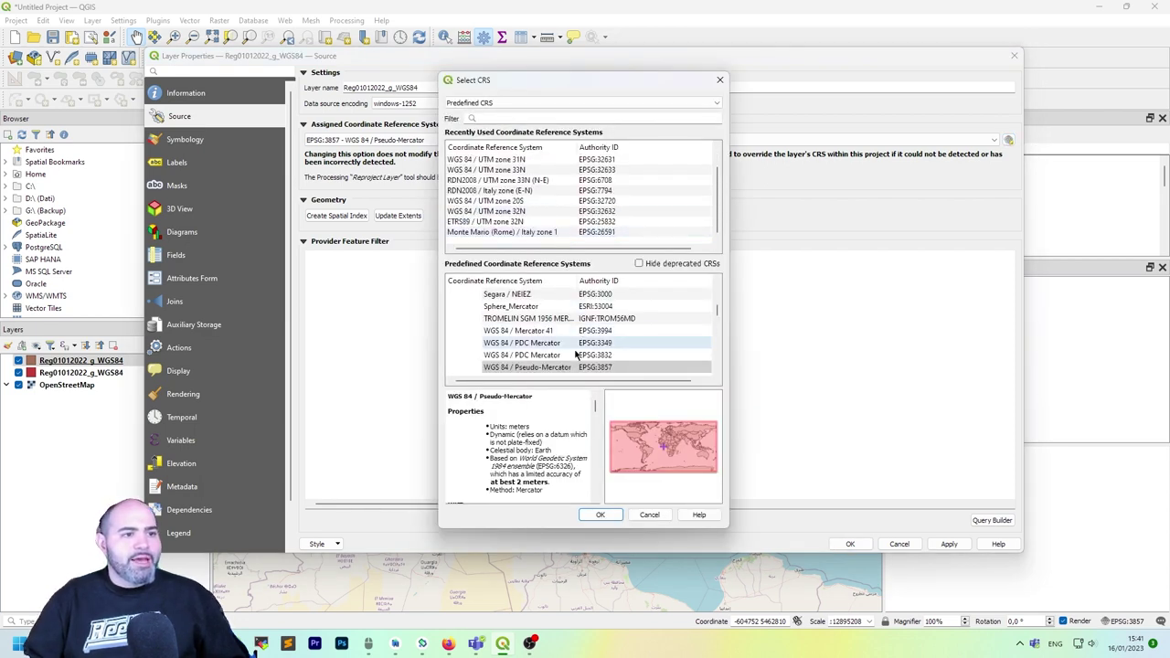
scroll(558, 329, up, 10)
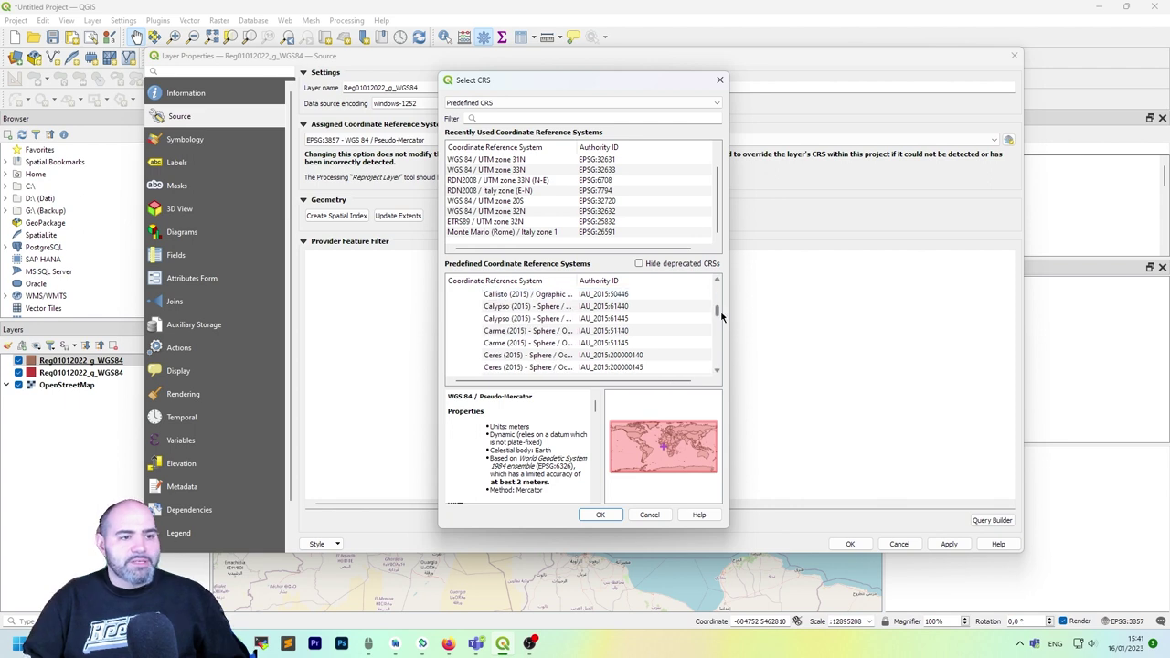
drag(718, 315, 718, 285)
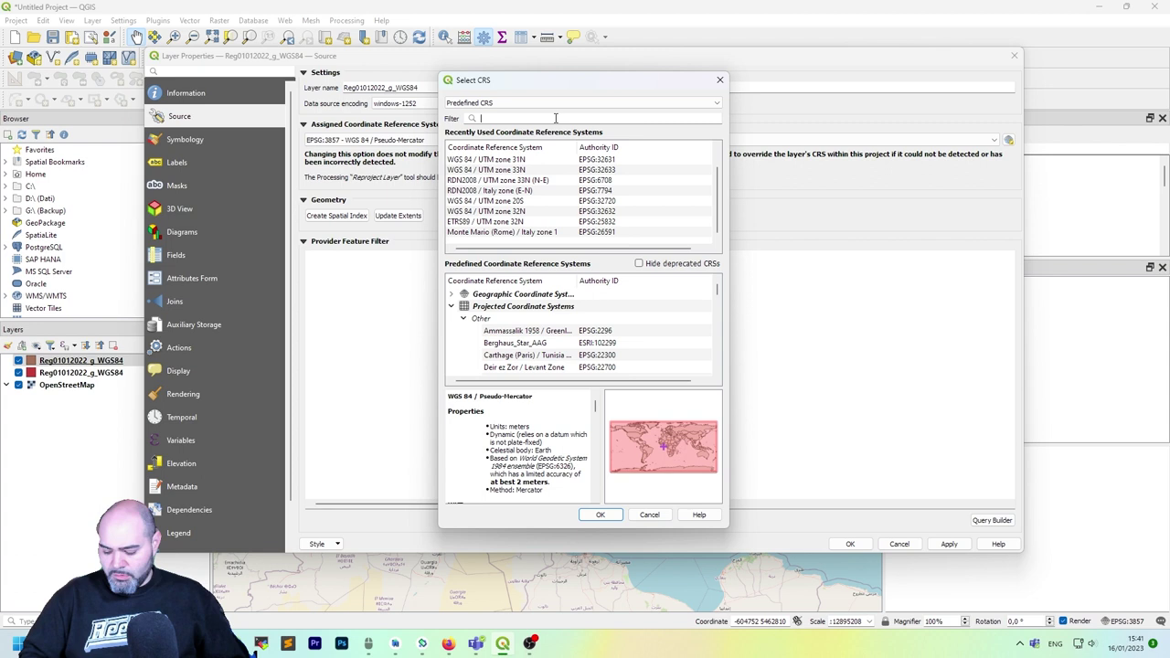
text(323)
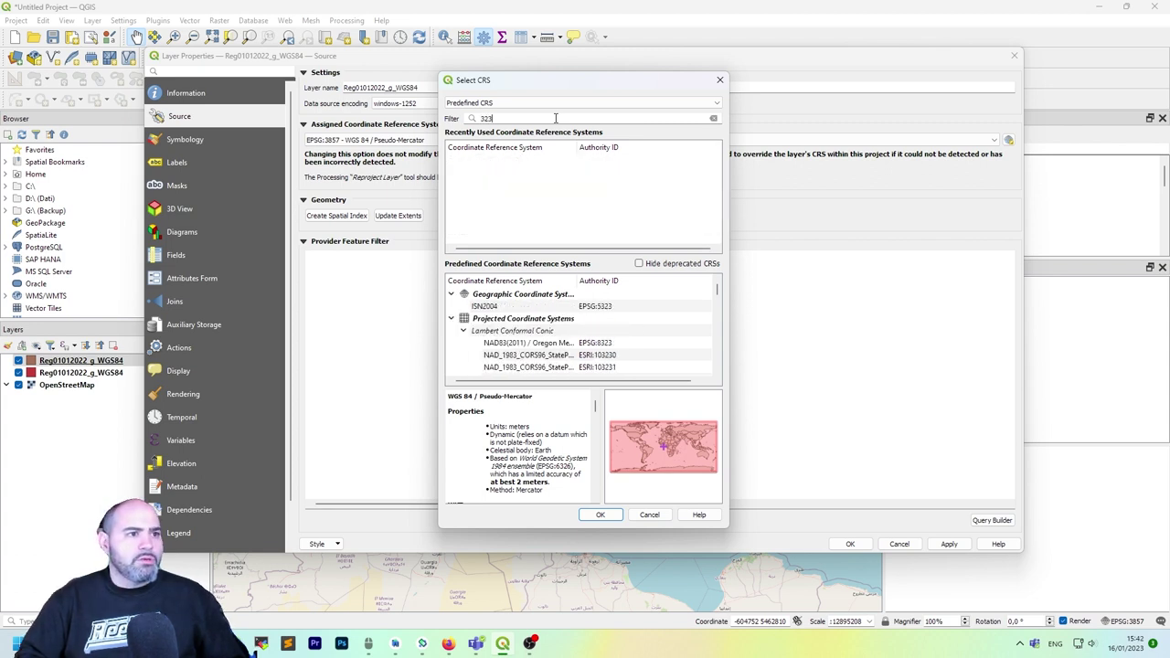
key(BackSpace)
key(BackSpace)
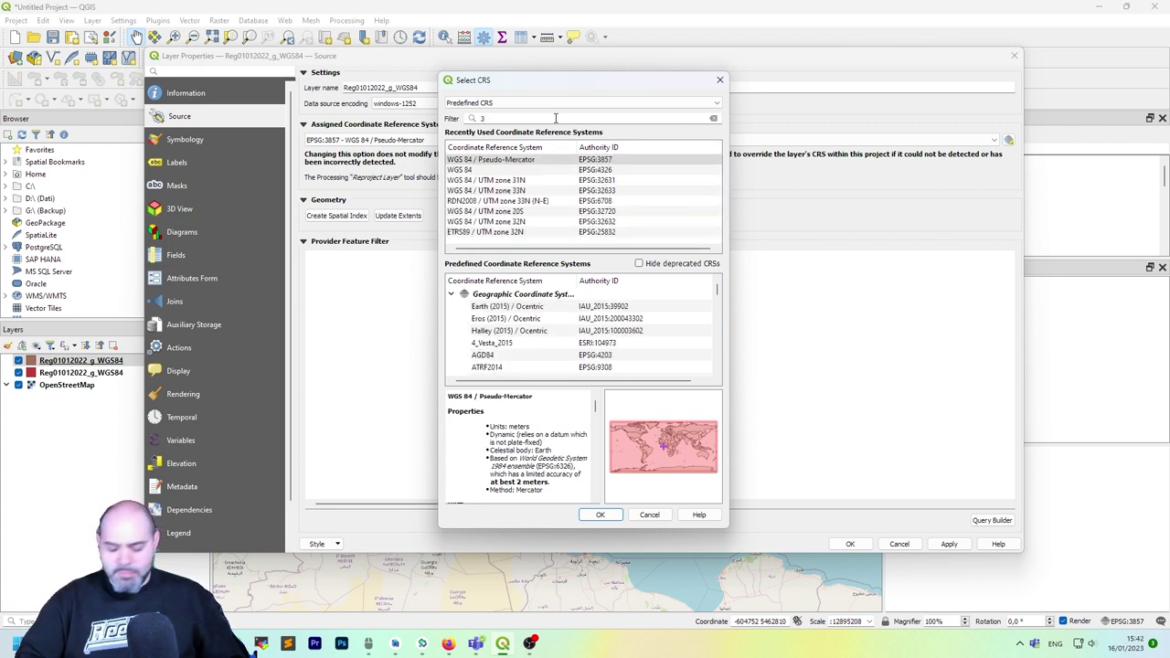
text(26)
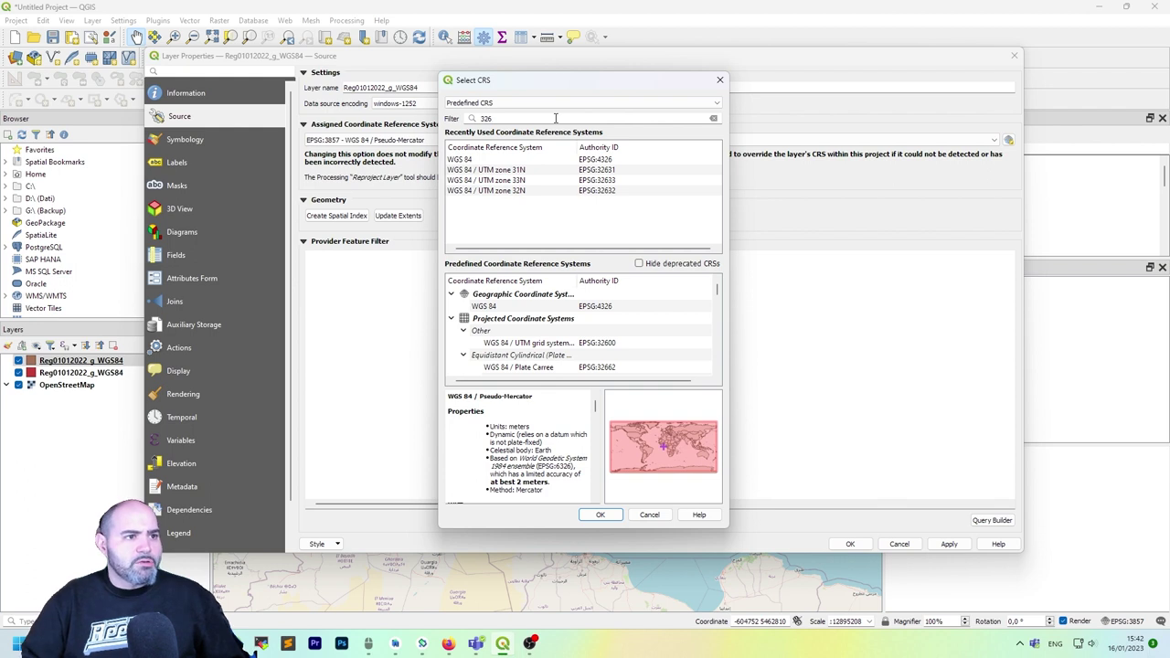
click(631, 191)
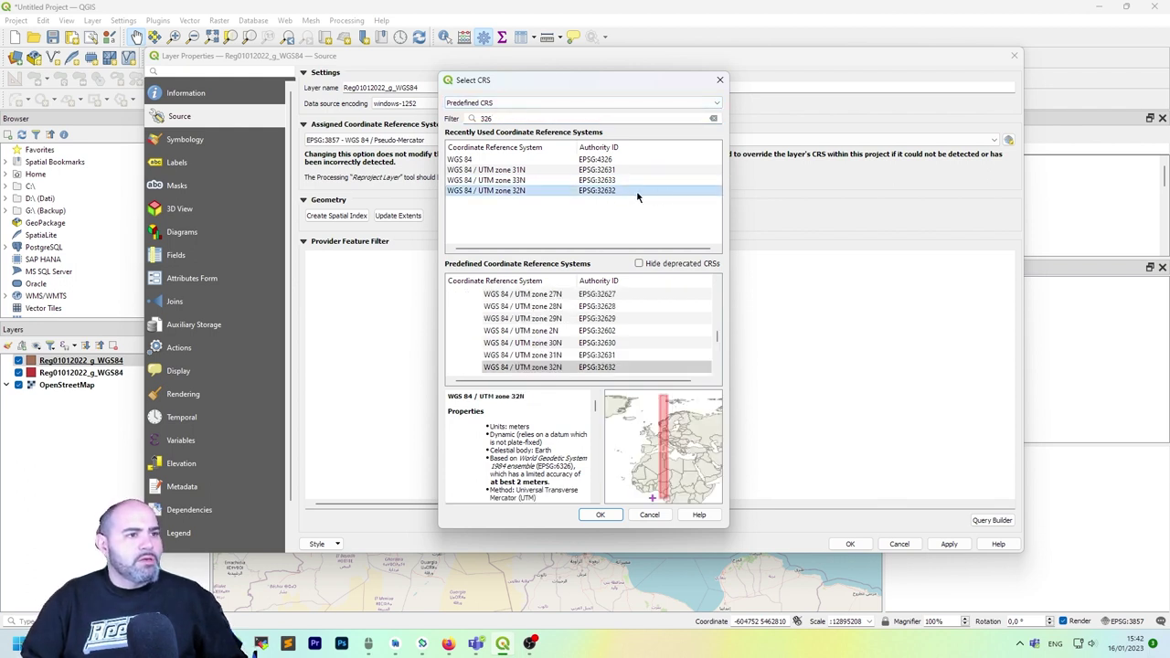
double_click(622, 192)
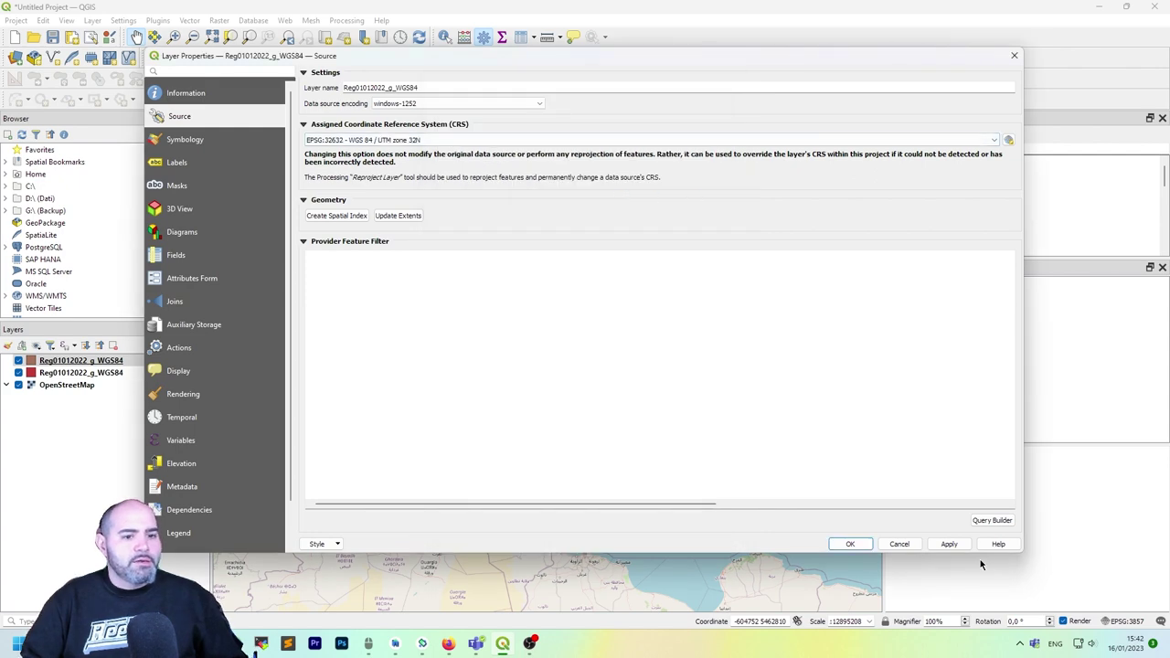
click(849, 543)
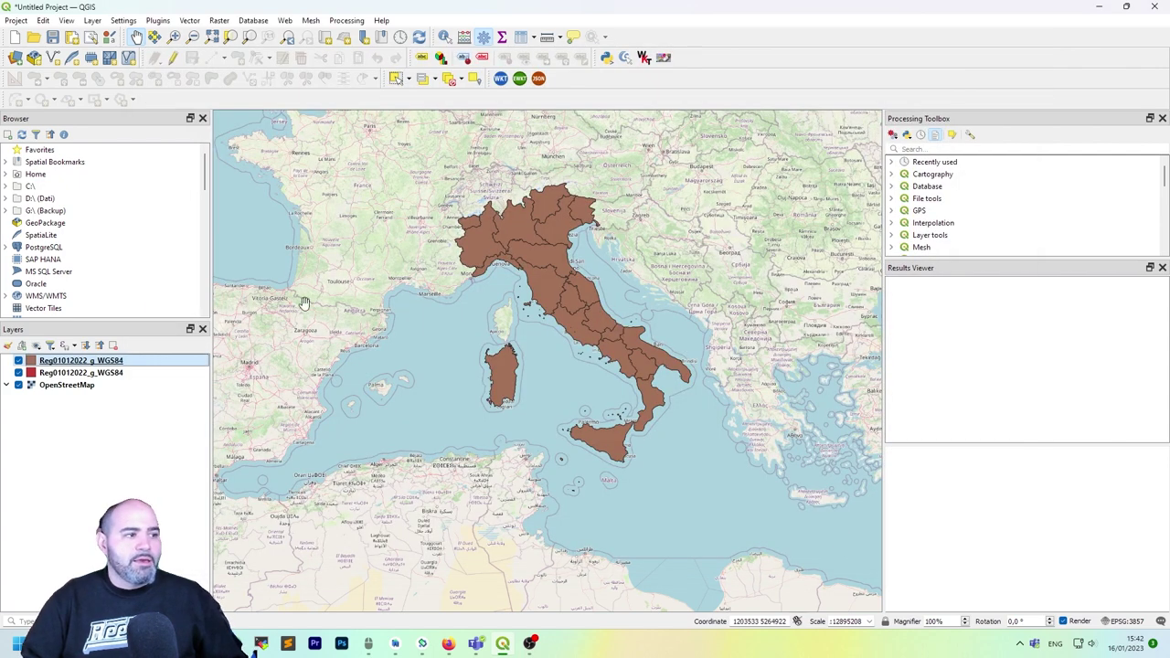
Step: Toggle the brown top layer off and on, then reopen its CRS picker and close without changes
click(18, 361)
click(18, 361)
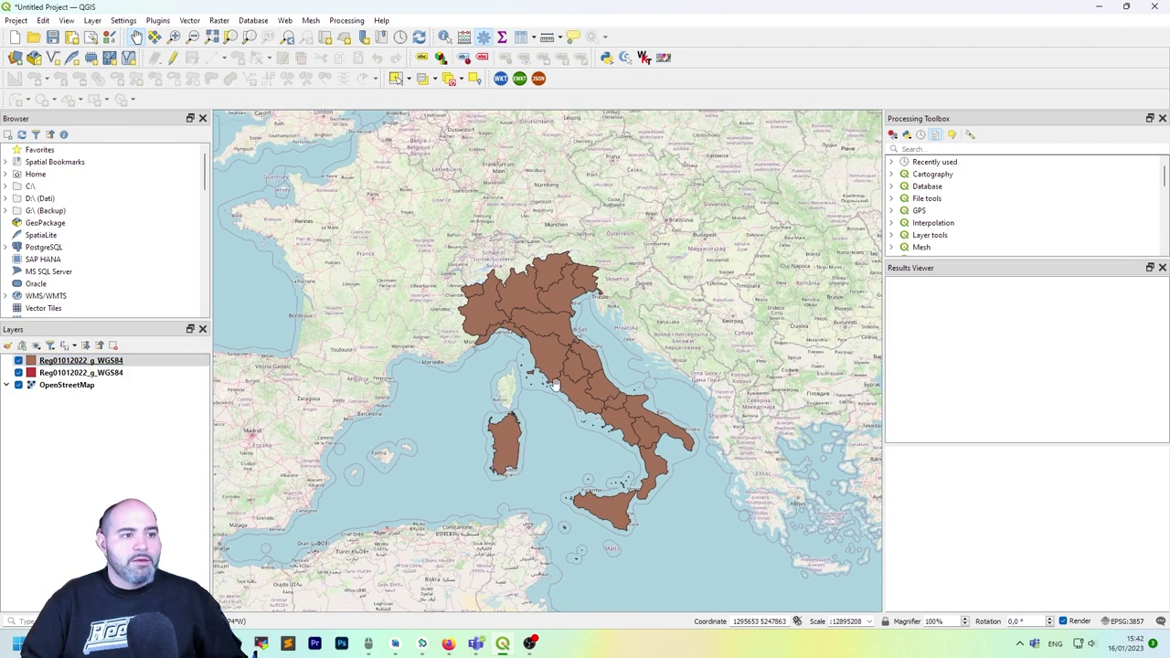
double_click(147, 364)
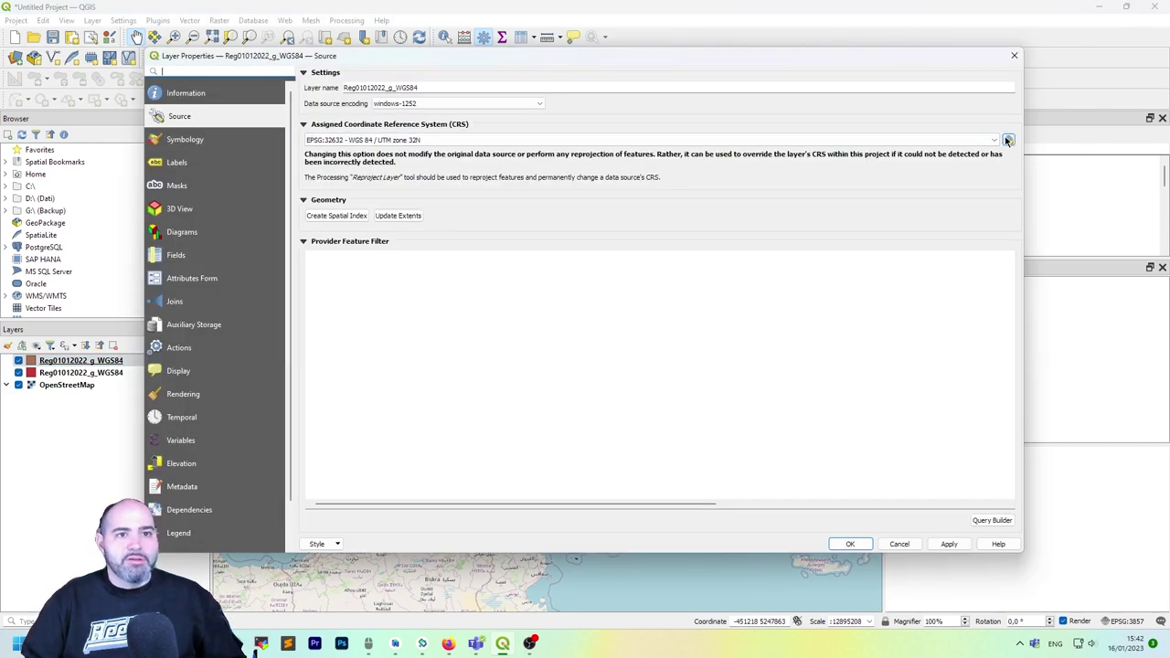
click(1008, 140)
drag(727, 257, 967, 258)
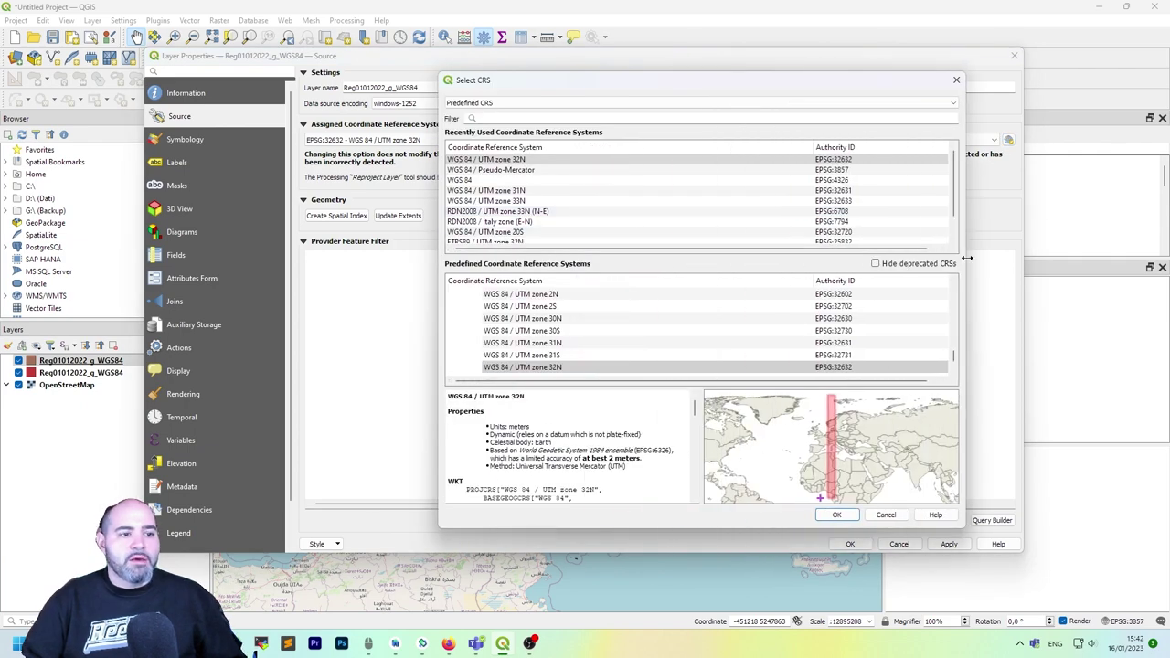
drag(817, 87, 655, 72)
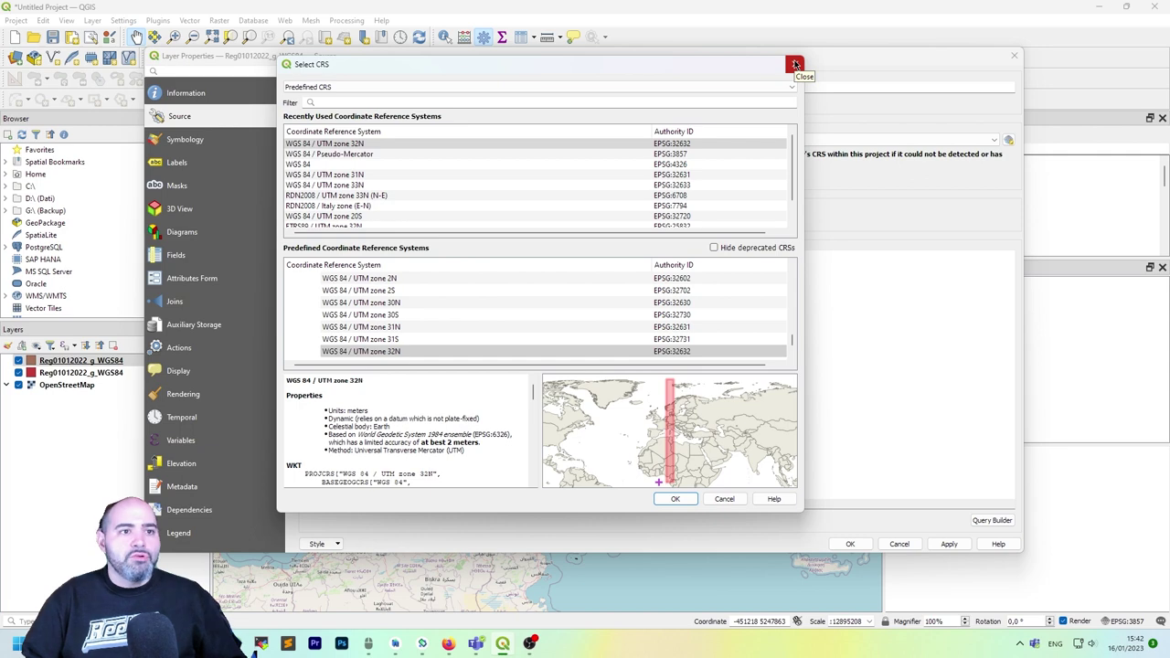
click(795, 64)
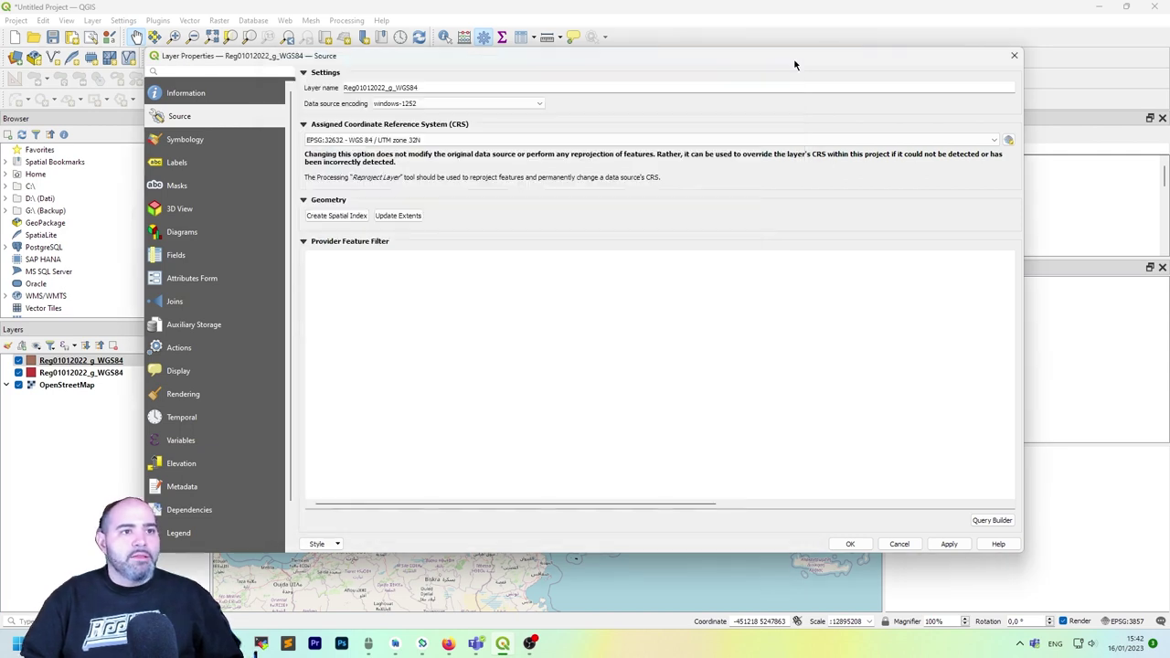
click(1014, 57)
Step: Remove the brown duplicate layer and check the remaining red layer's Layer CRS
key(ctrl+d)
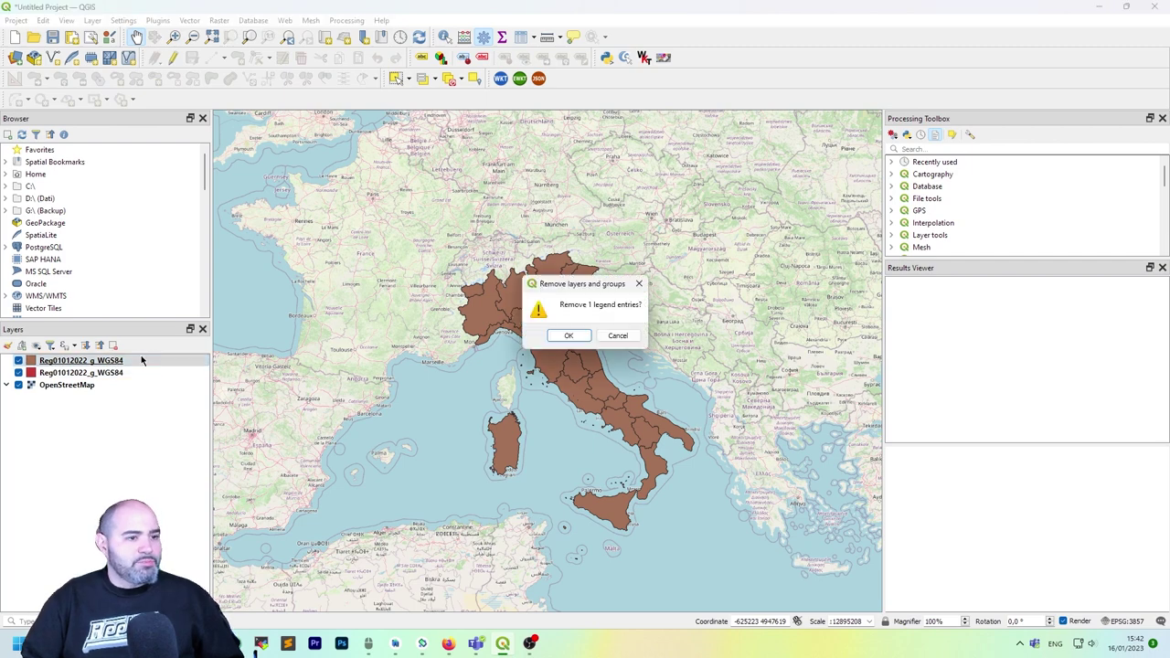
click(567, 335)
right_click(151, 368)
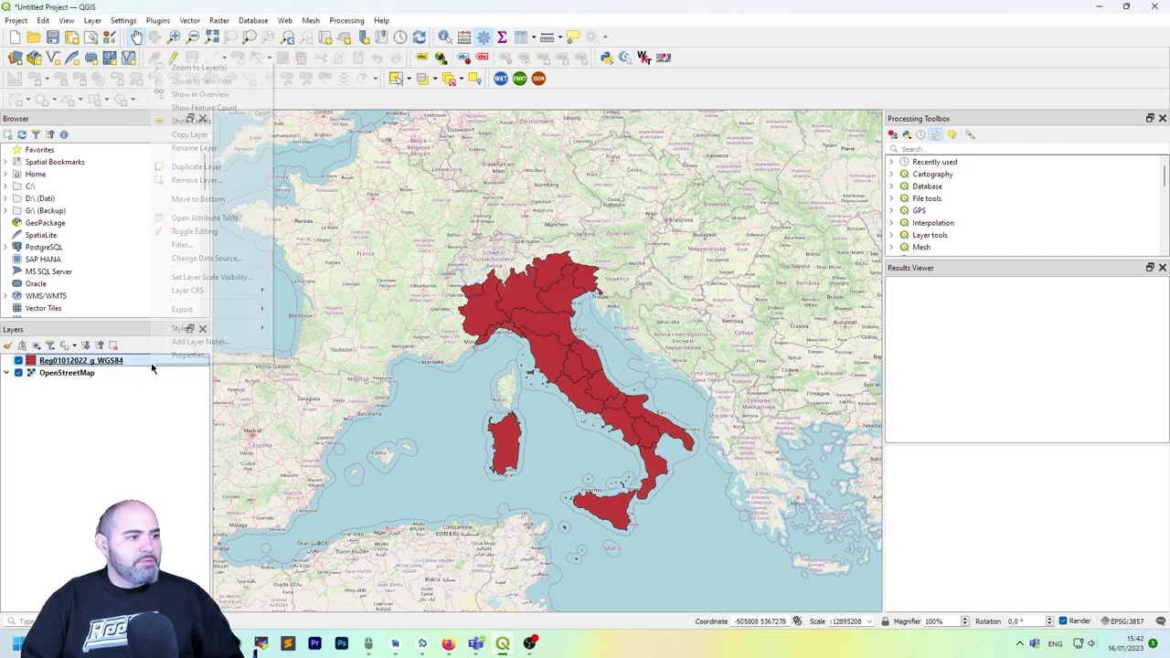
mouse_move(252, 292)
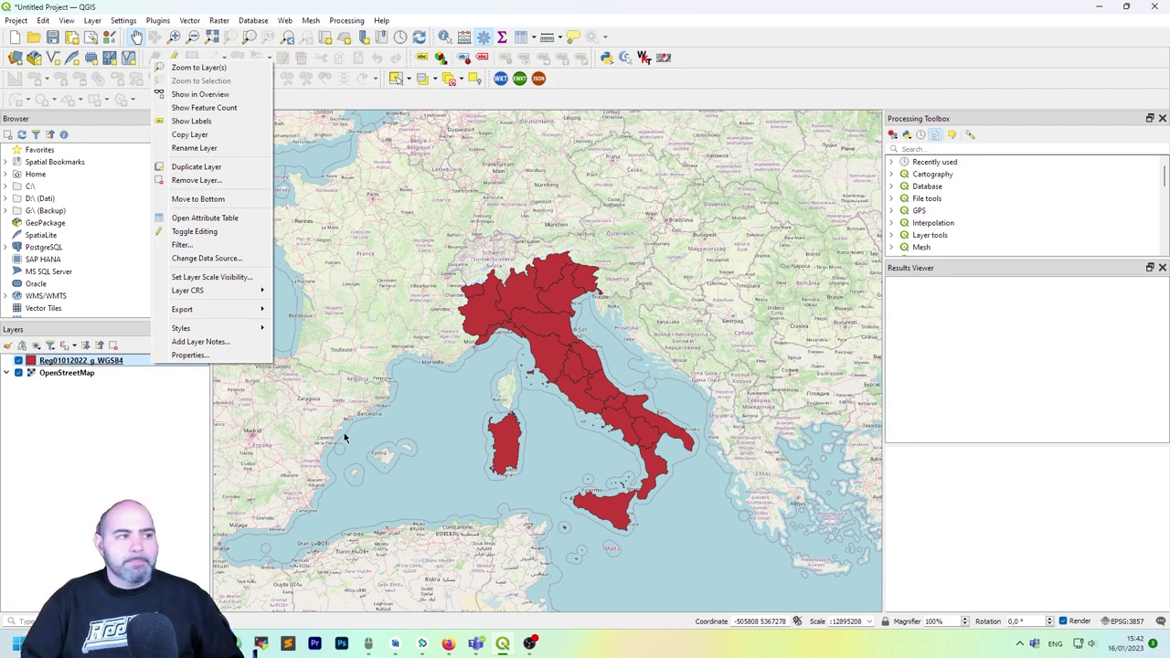
Step: Run Reproject Layer on the regions layer with target CRS EPSG:3857 Pseudo-Mercator
click(411, 6)
click(189, 20)
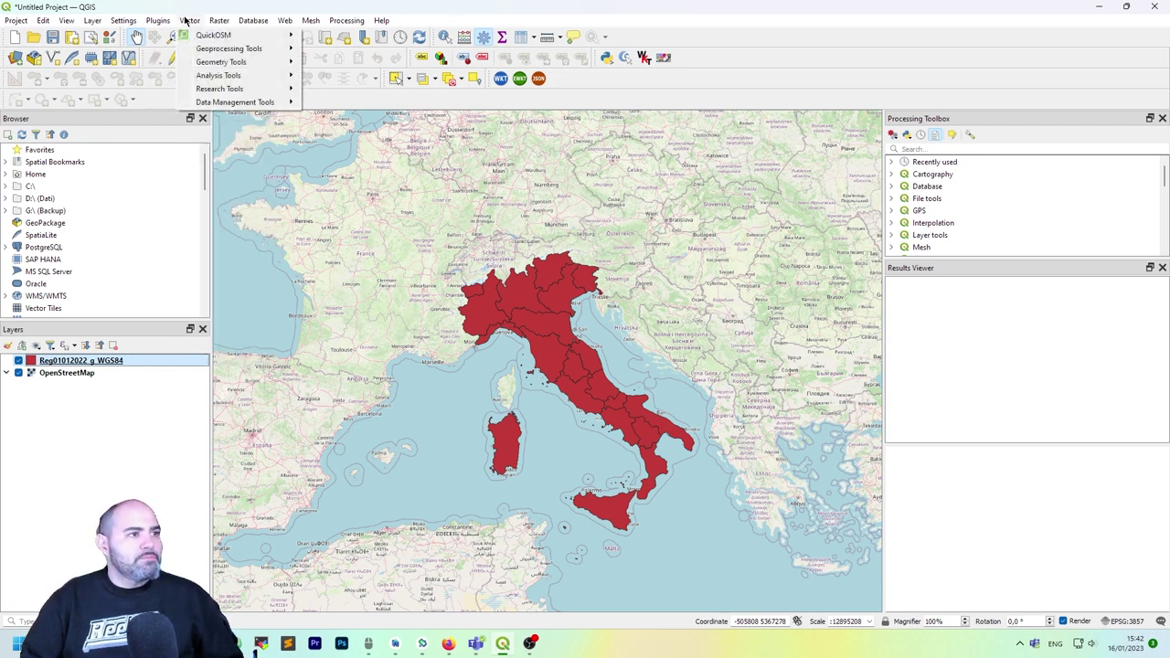
click(697, 396)
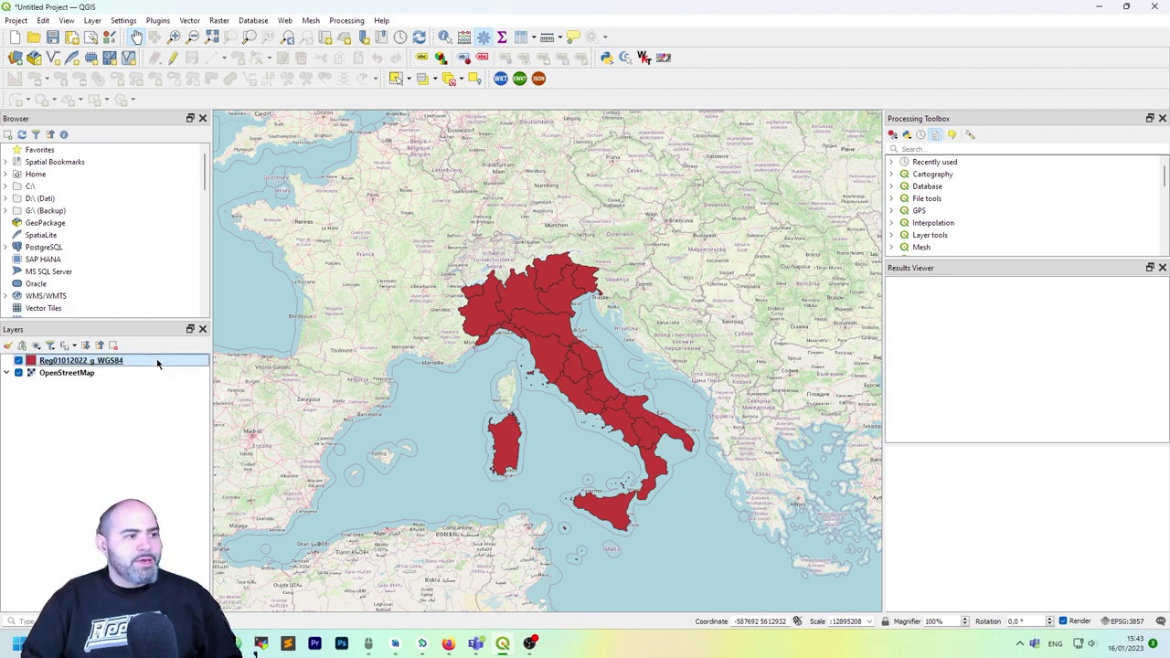
click(190, 21)
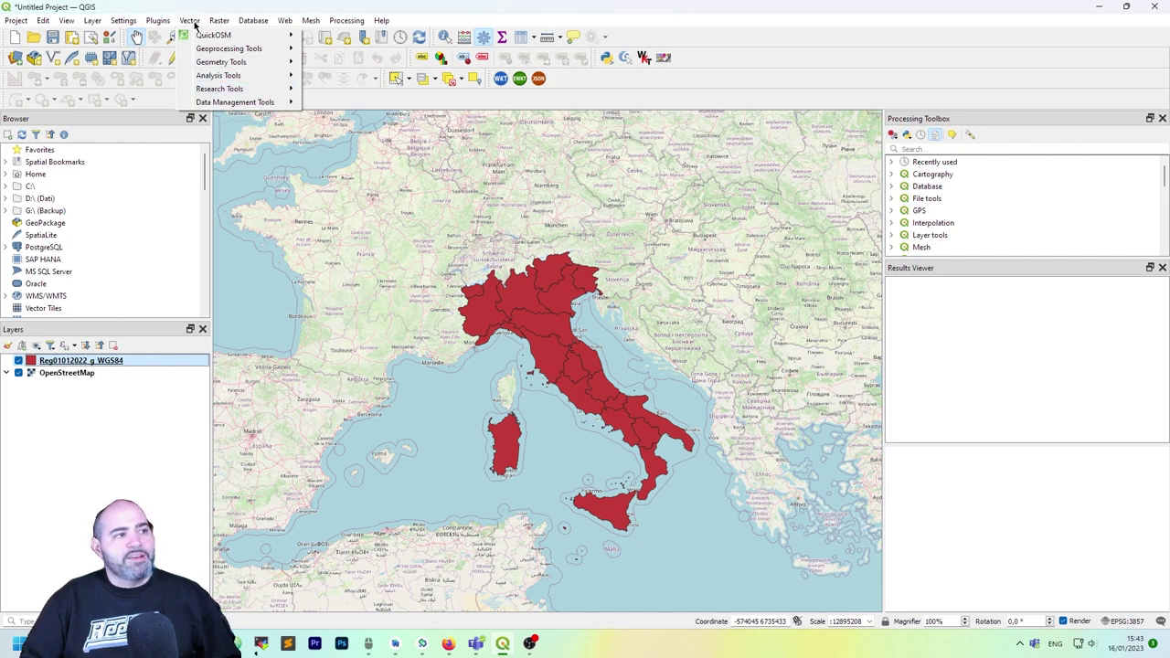
mouse_move(284, 104)
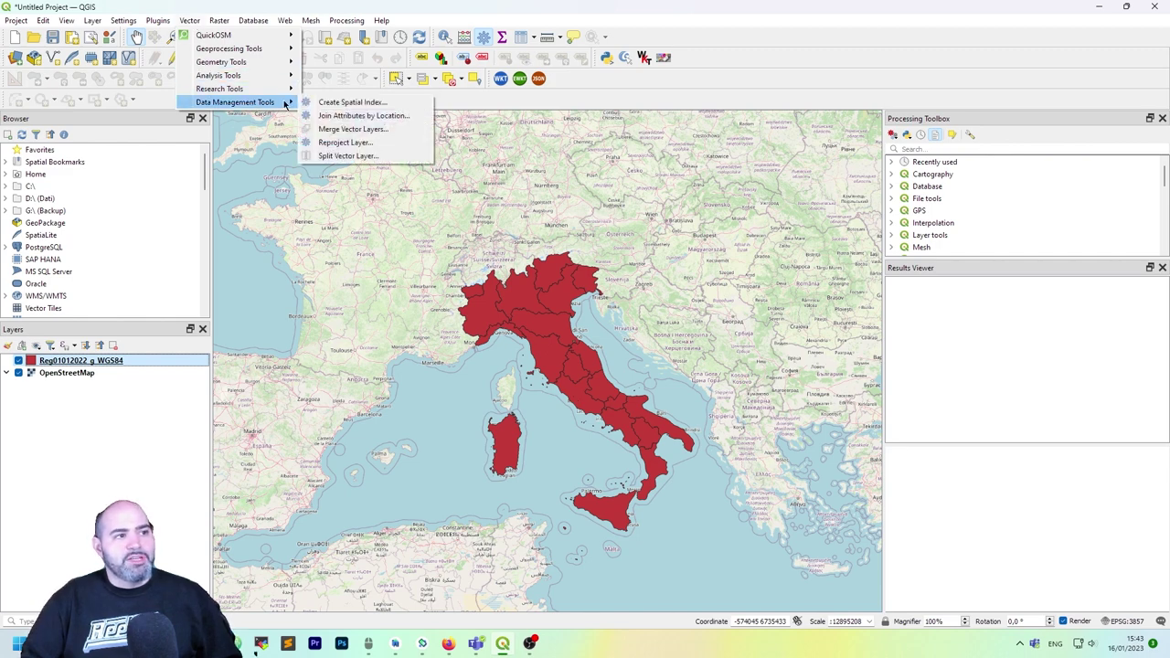
click(403, 147)
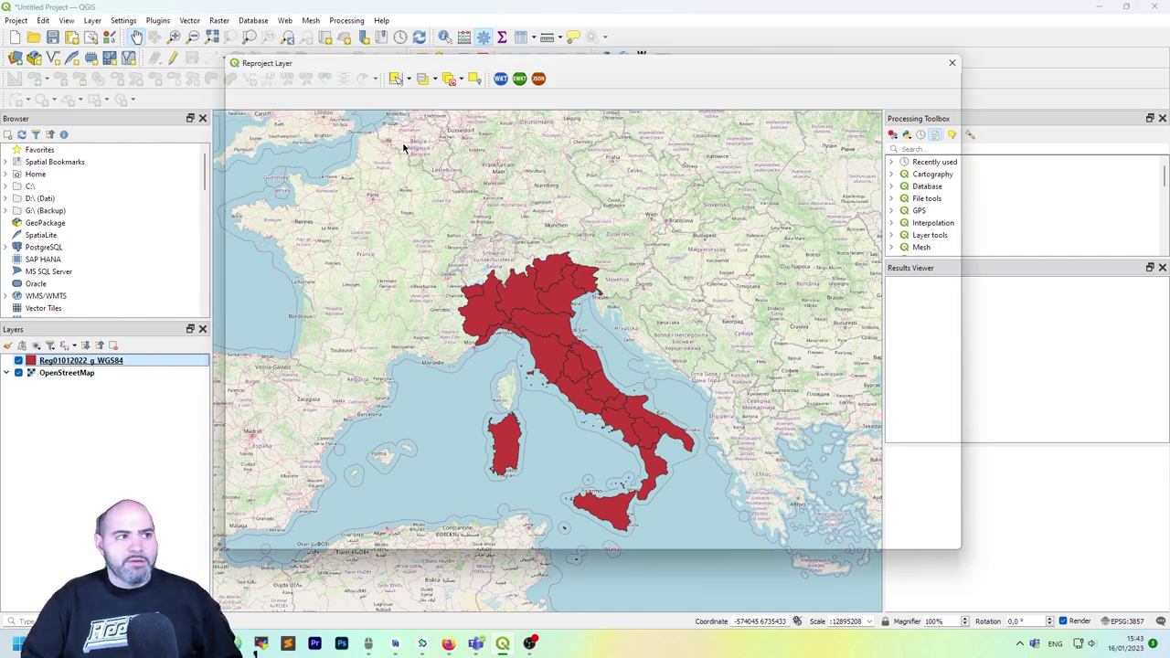
drag(447, 57, 361, 32)
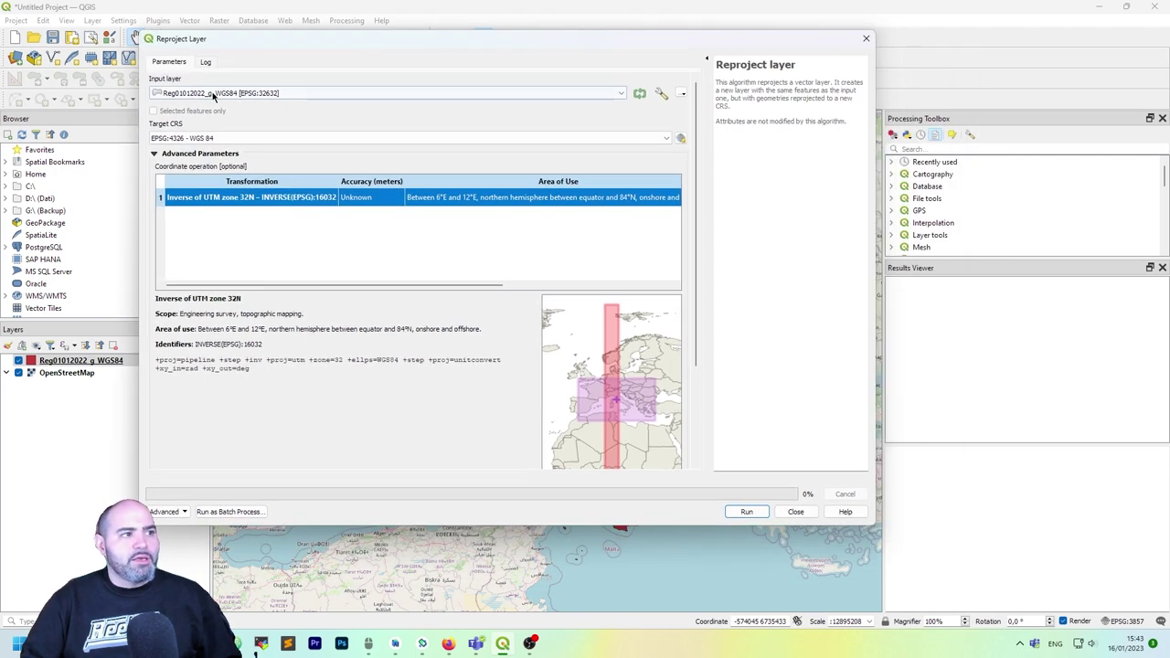
mouse_move(217, 43)
mouse_down()
mouse_move(292, 54)
mouse_move(206, 46)
mouse_up()
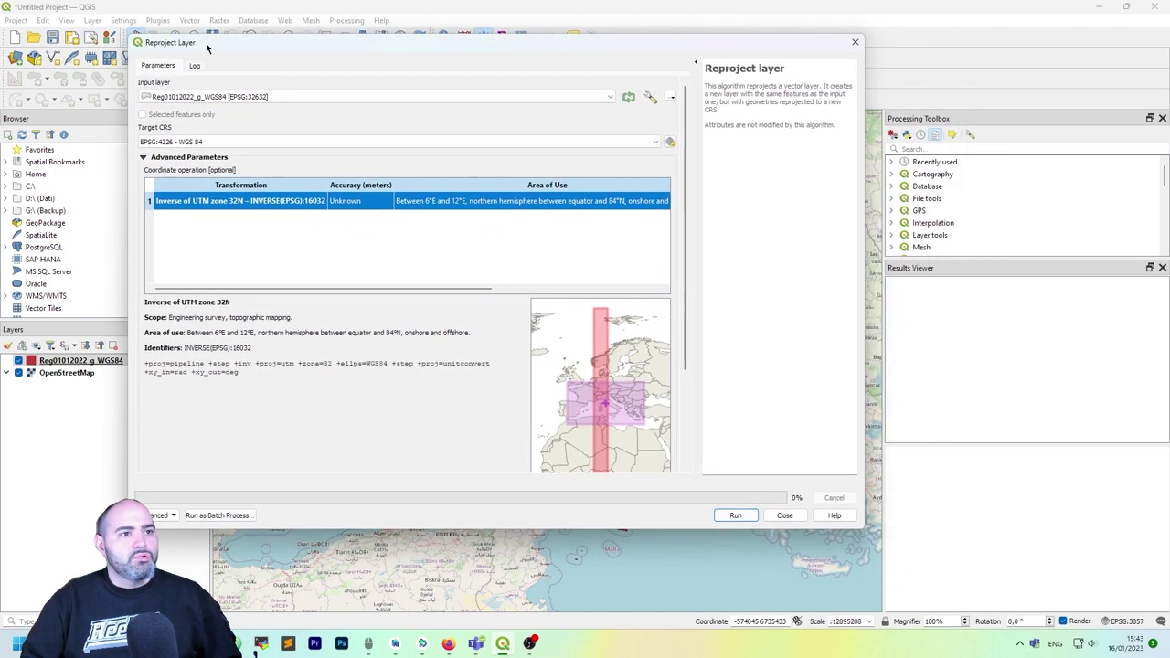
click(302, 141)
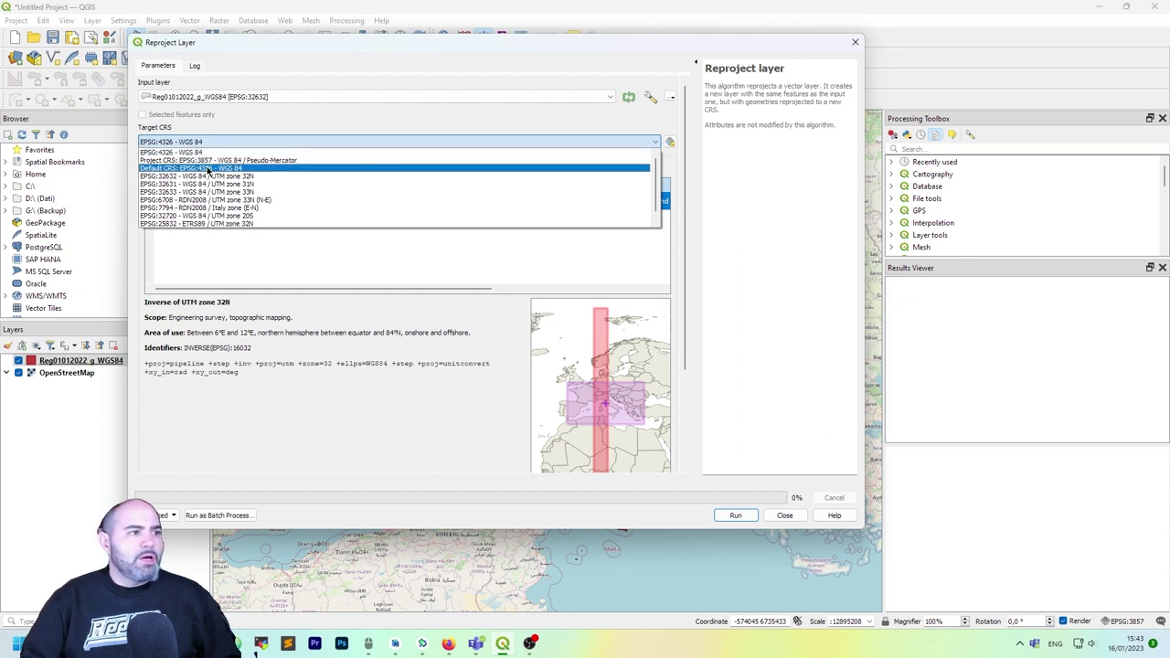
click(294, 160)
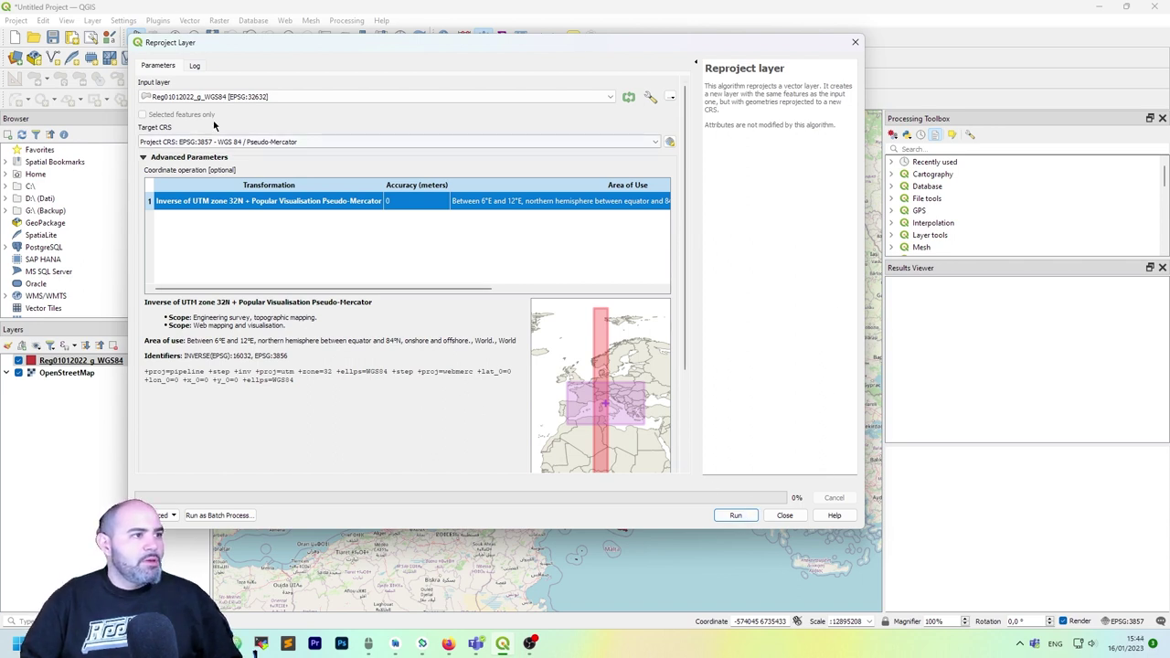
click(740, 517)
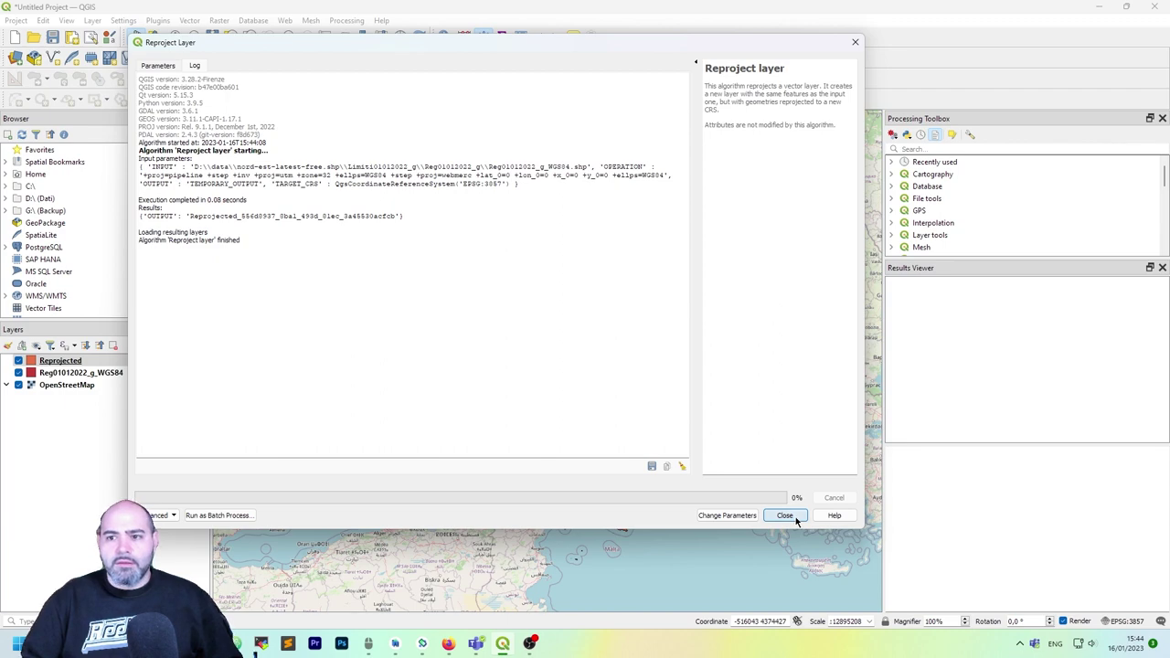
Step: Close the reprojection dialog, hide the original WGS84 layer, and make Reprojected permanent
click(785, 516)
click(19, 373)
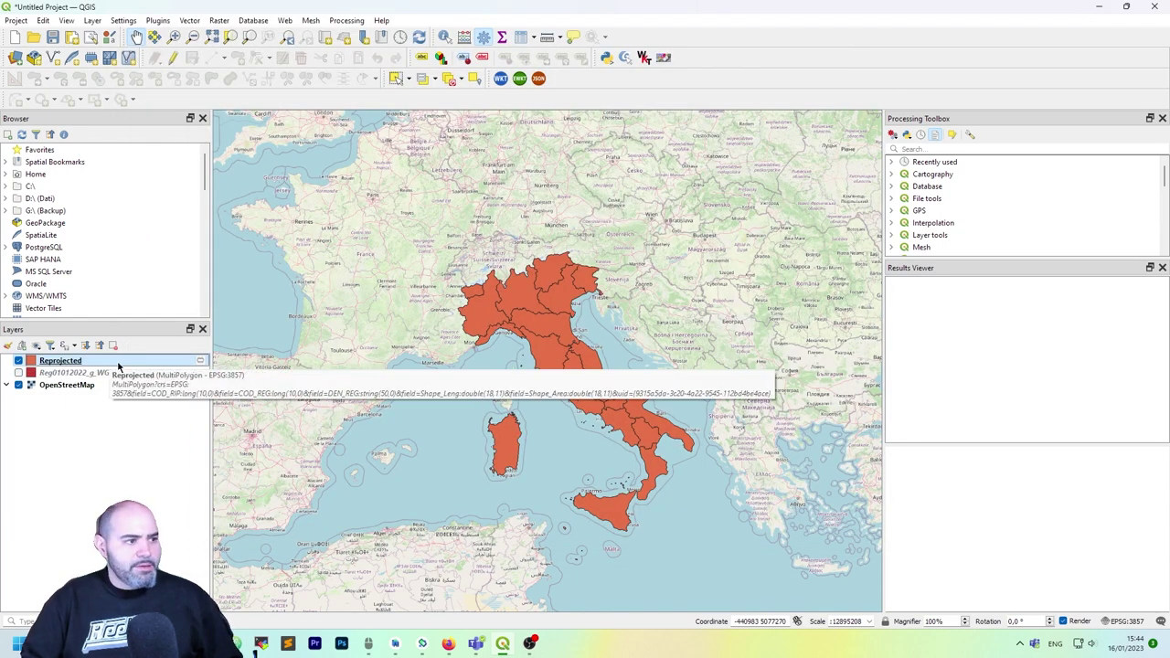
right_click(120, 364)
click(222, 298)
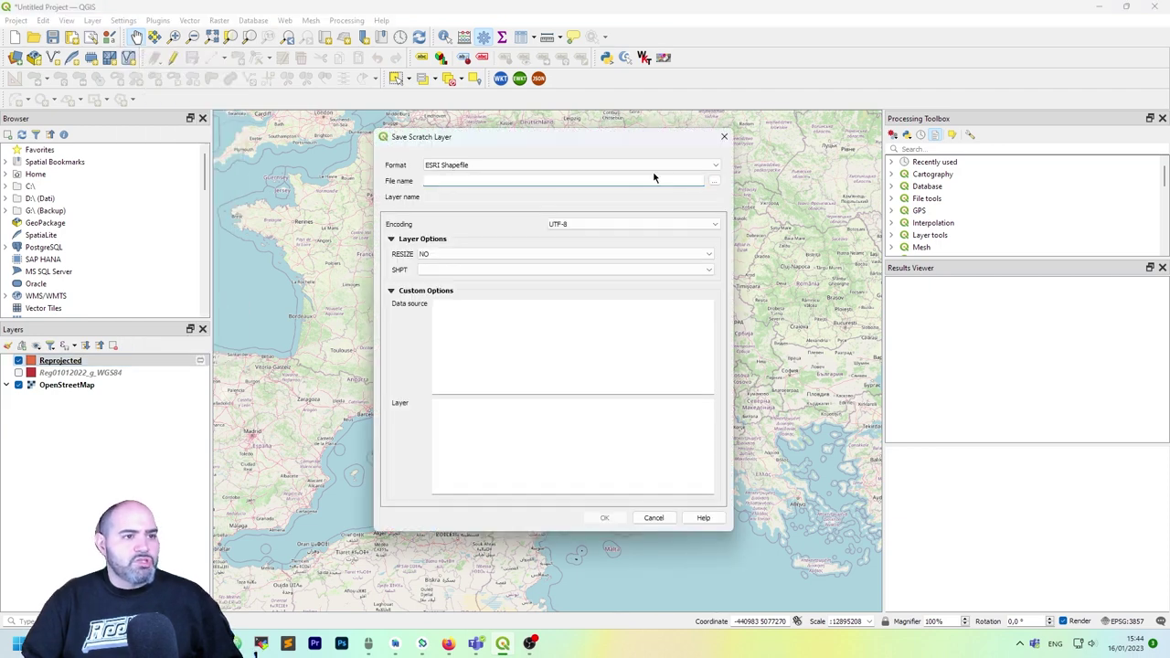
Step: Create a new italy-3857 folder and name the output shapefile italy-3857
click(714, 180)
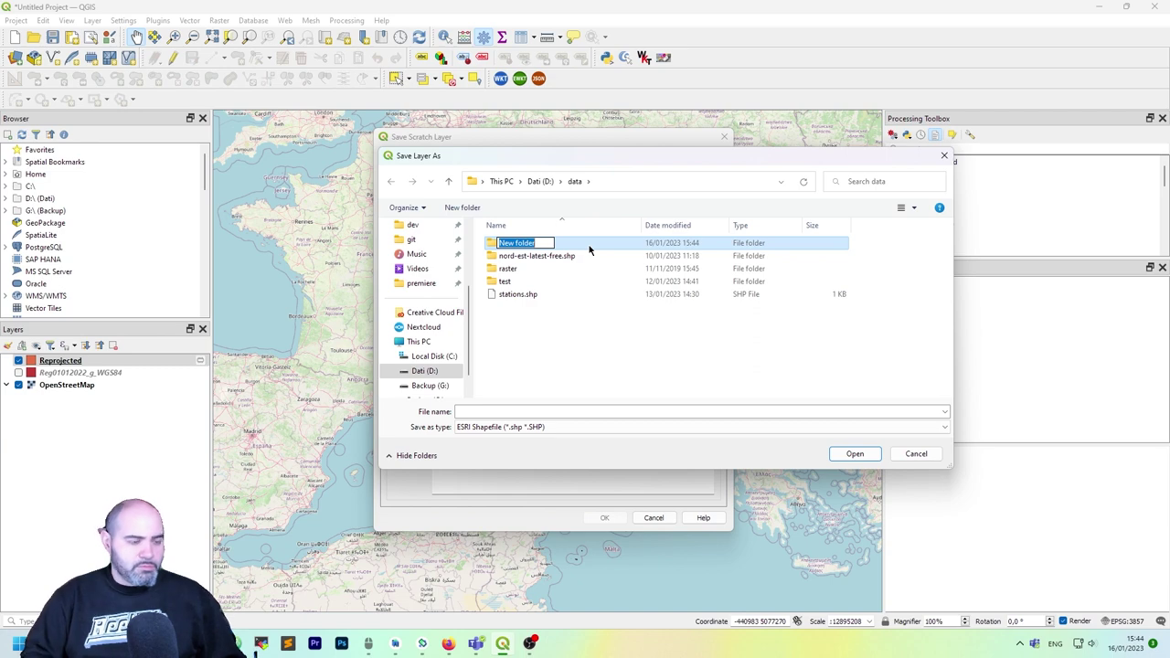
text(italy-)
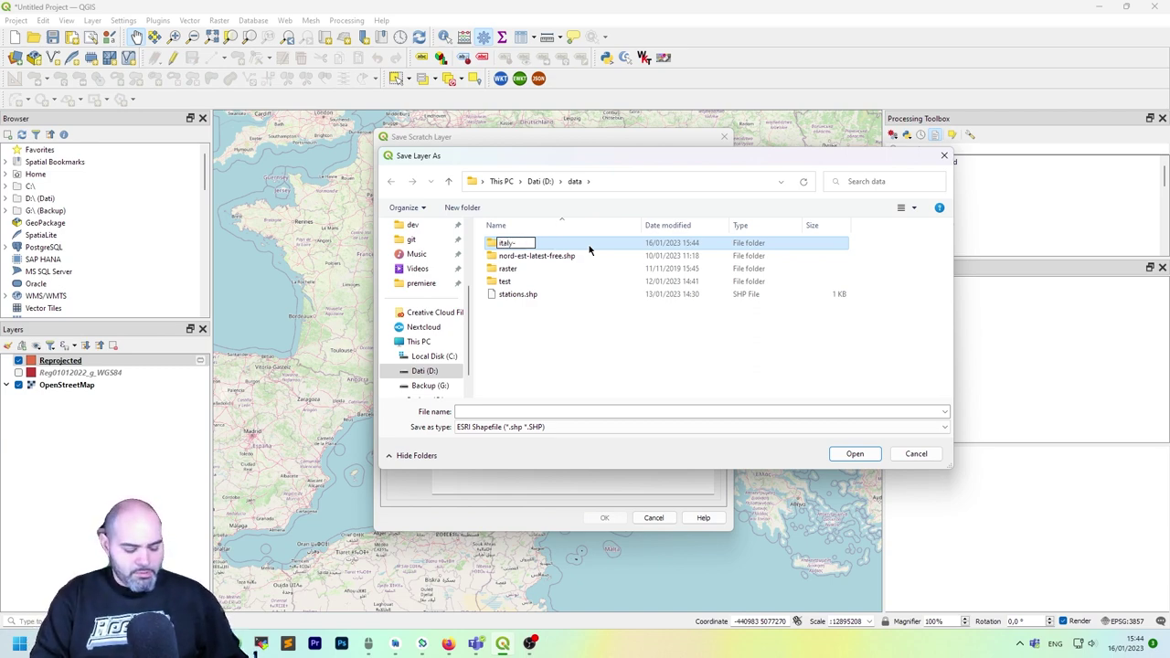
text(3)
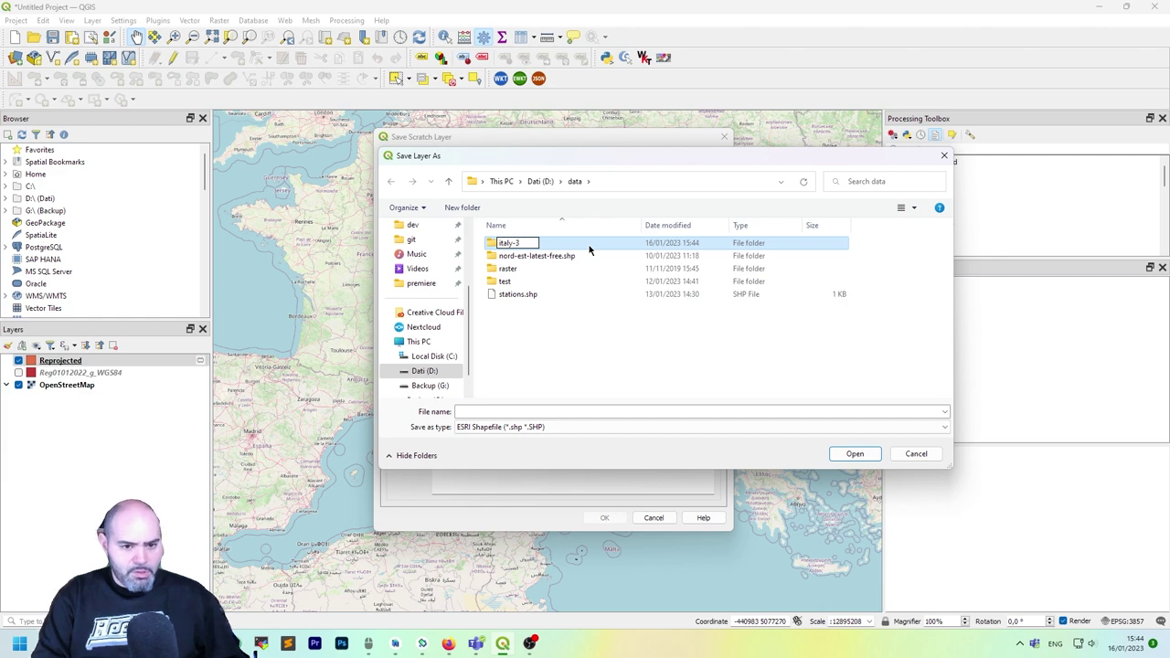
text(857)
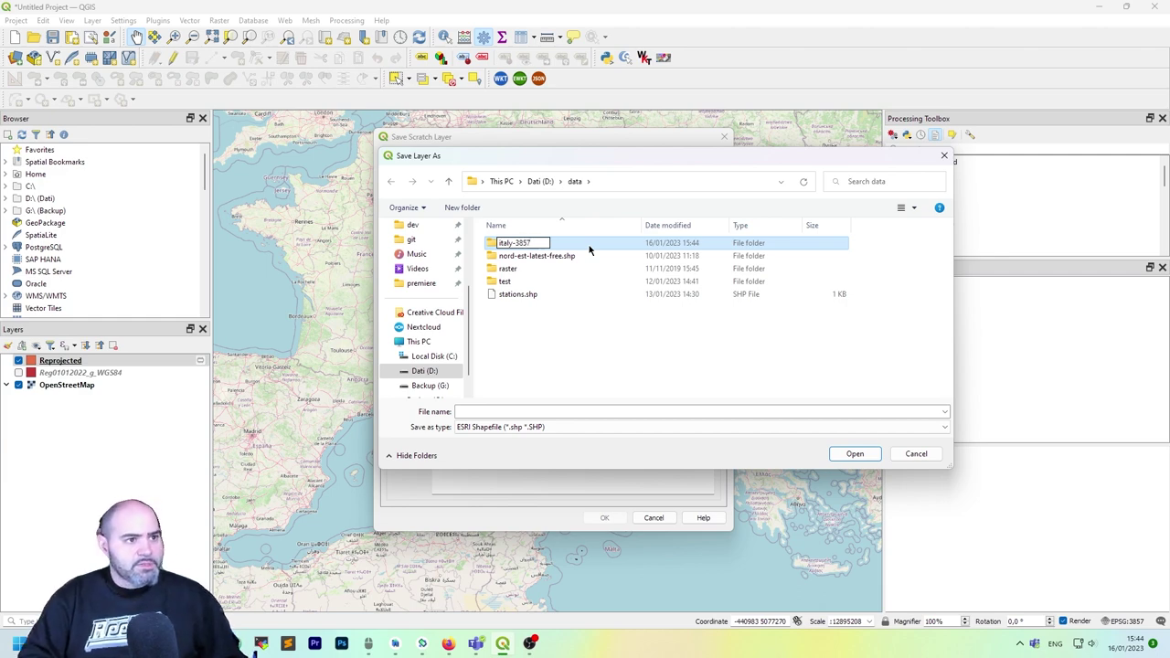
key(Return)
double_click(589, 247)
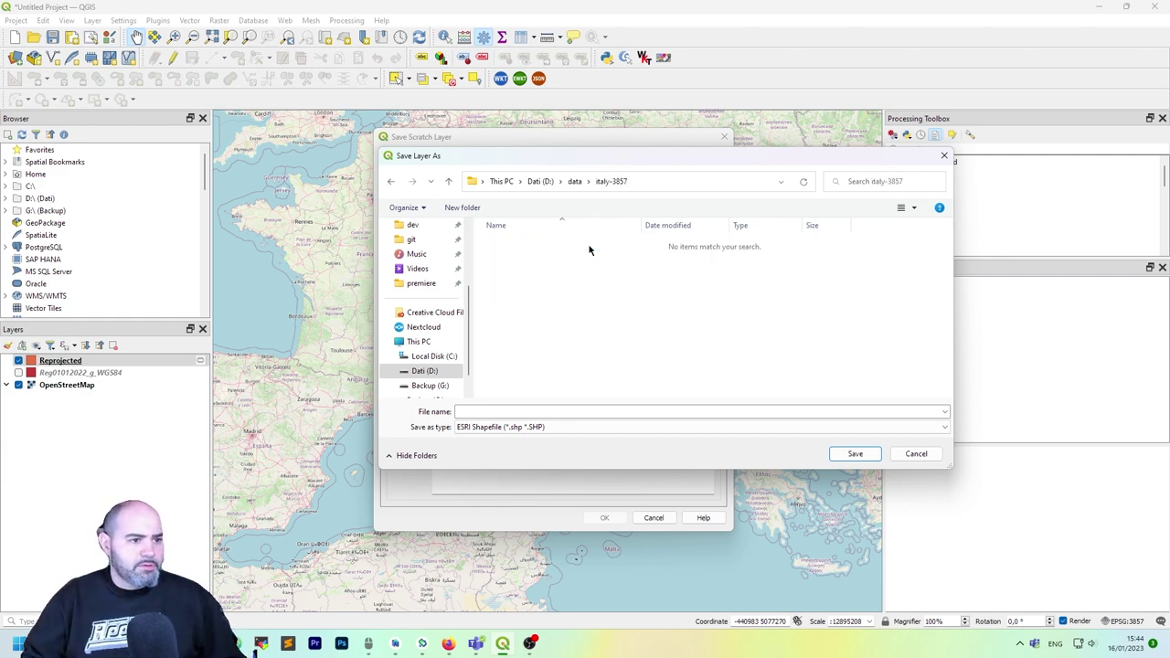
click(505, 412)
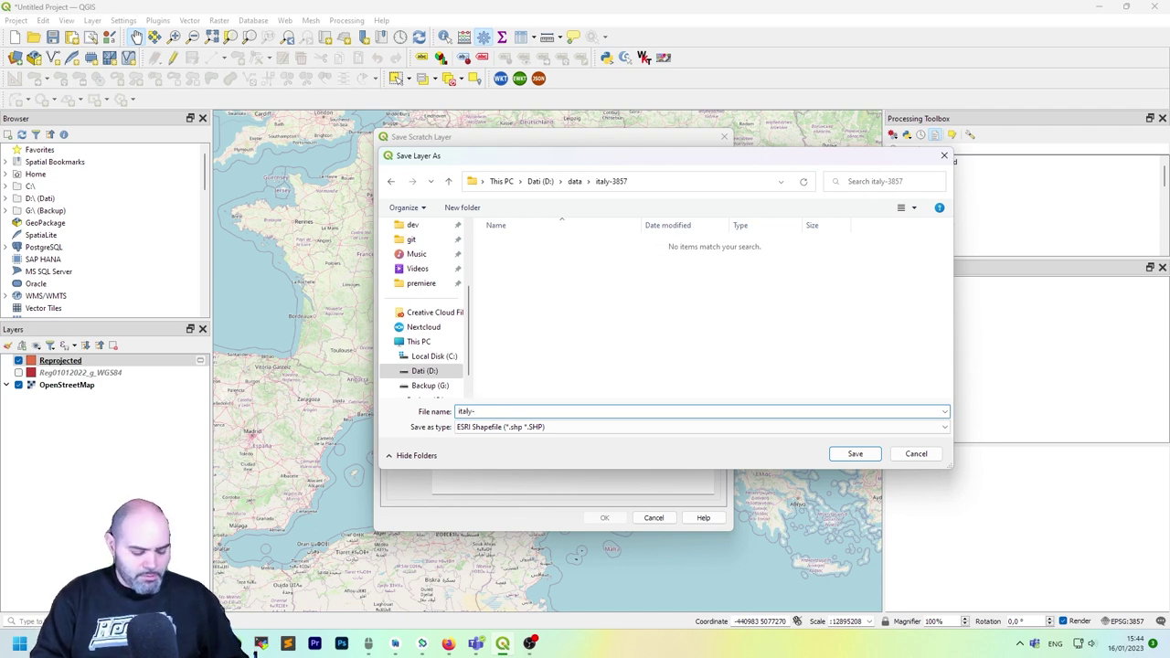
text(italy-3857)
key(Return)
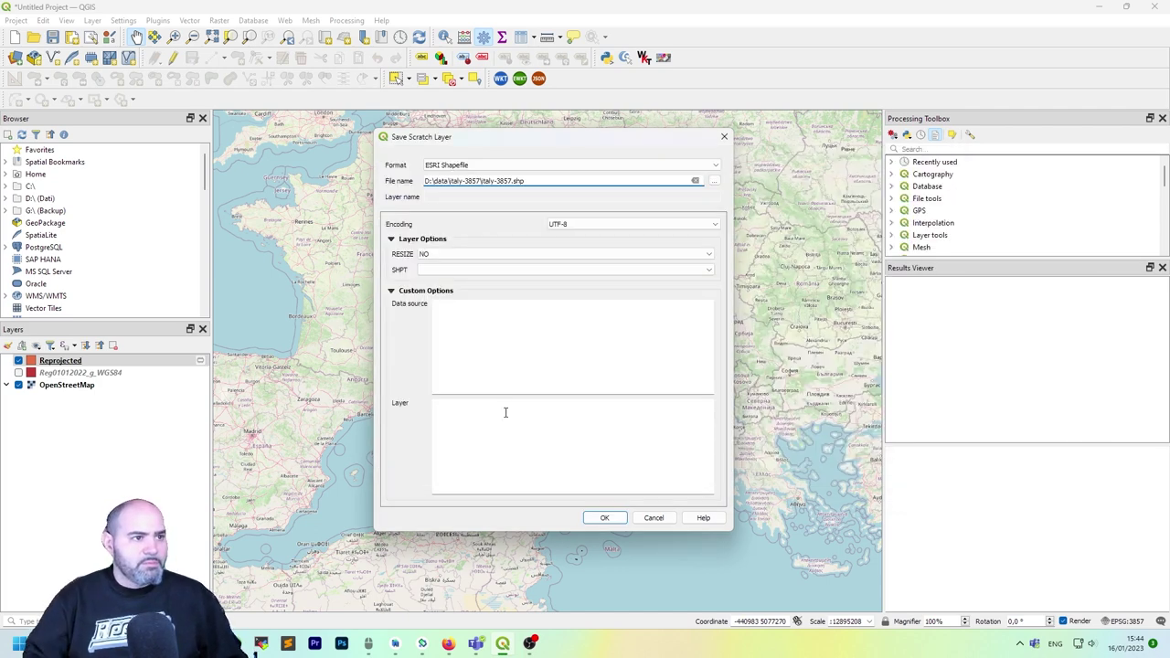
Step: Save the permanent shapefile and remove both old regions layers from the project
click(619, 519)
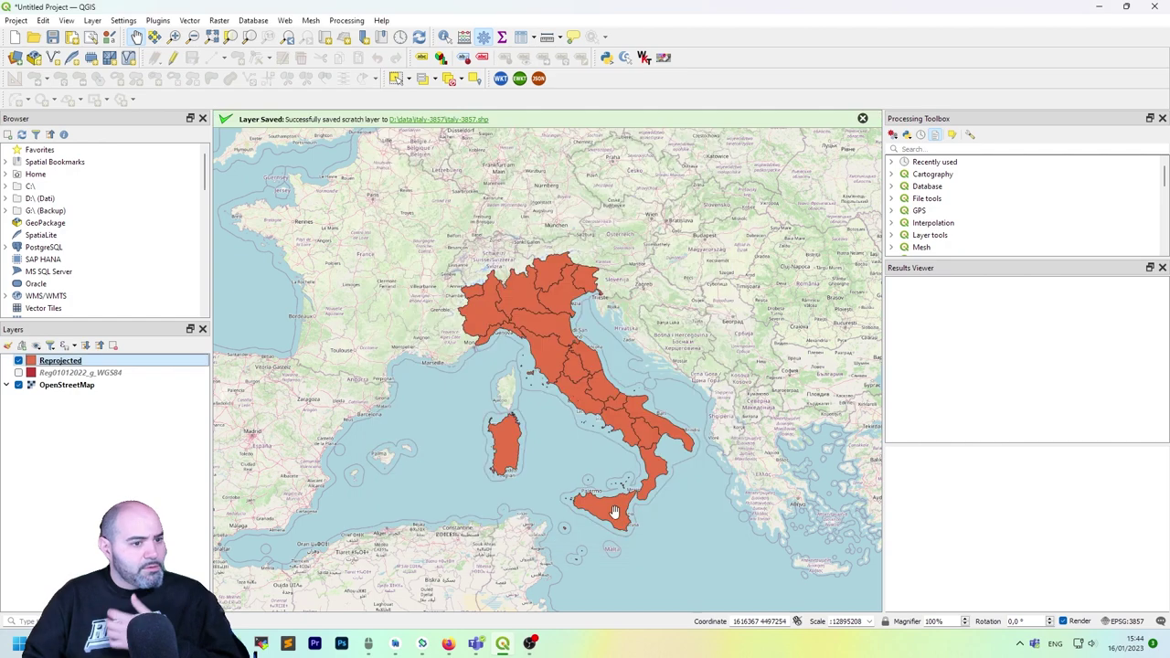
ctrl+click(94, 373)
click(116, 348)
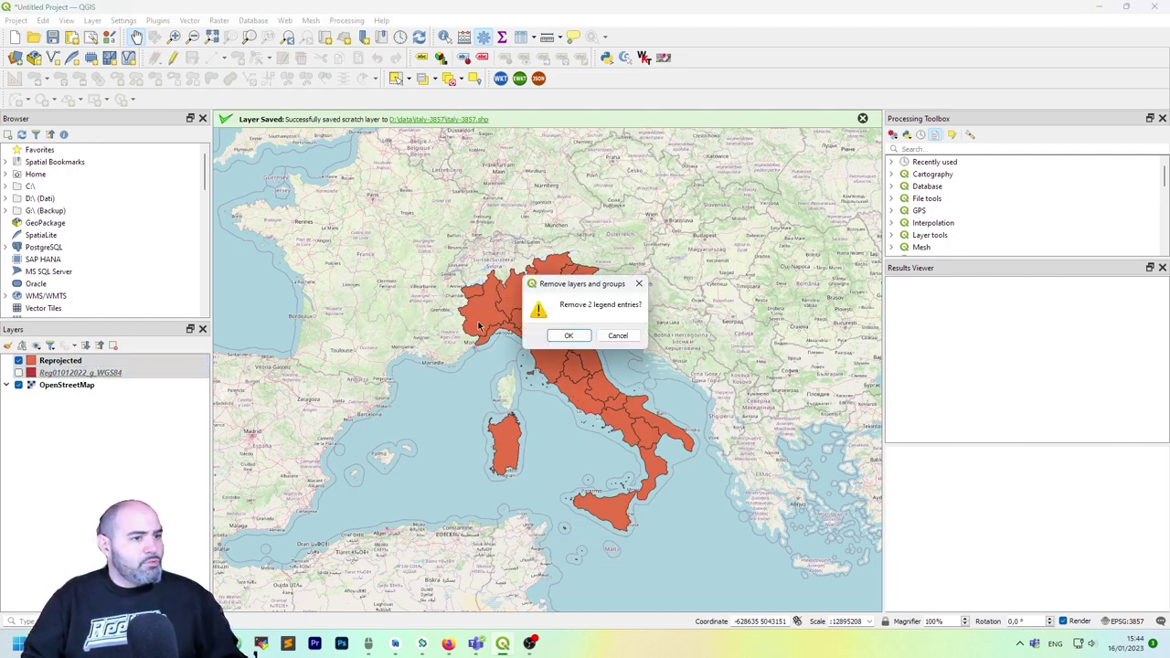
click(559, 335)
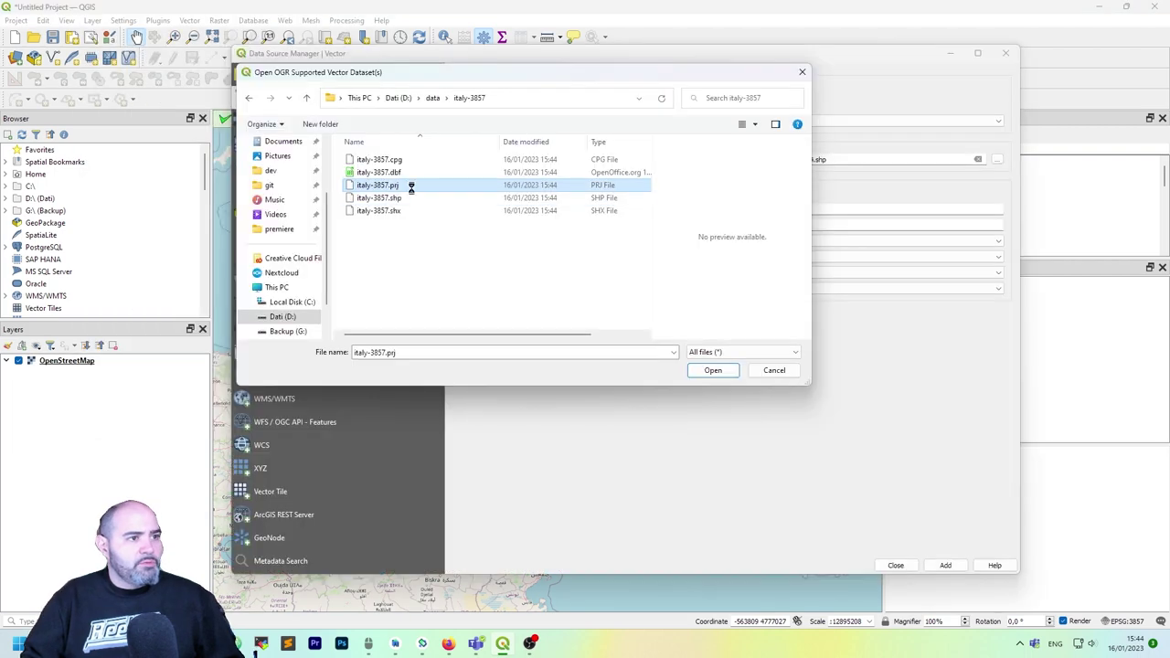
Step: View the contents of italy-3857.prj in Notepad++
click(411, 187)
right_click(393, 187)
click(444, 335)
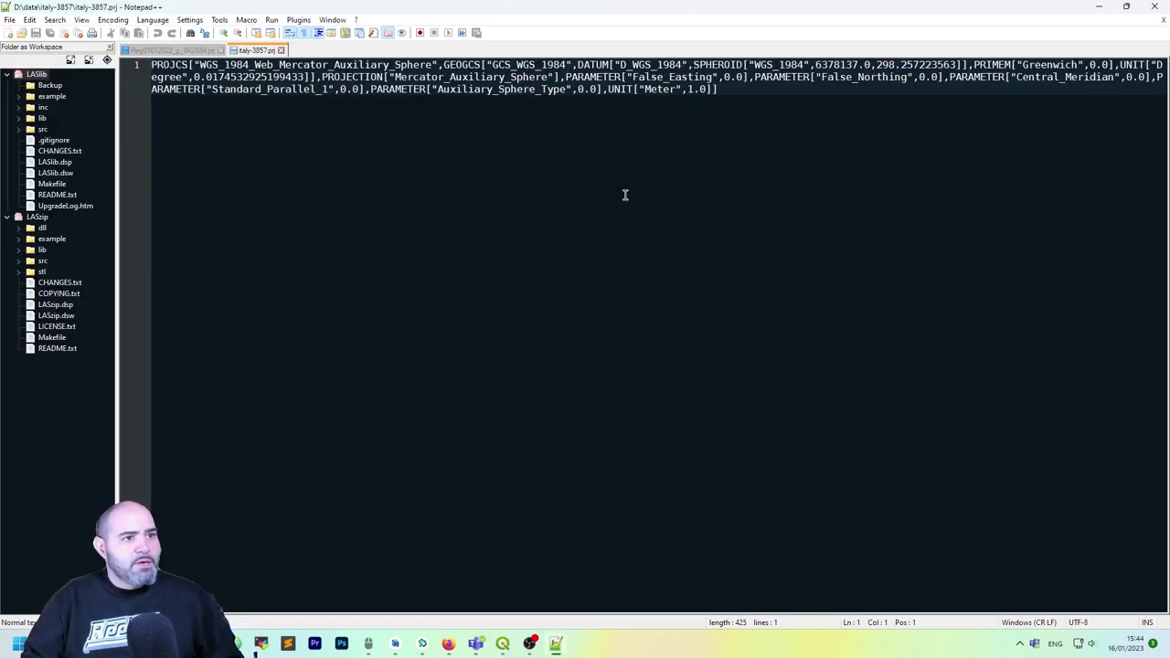
click(1155, 7)
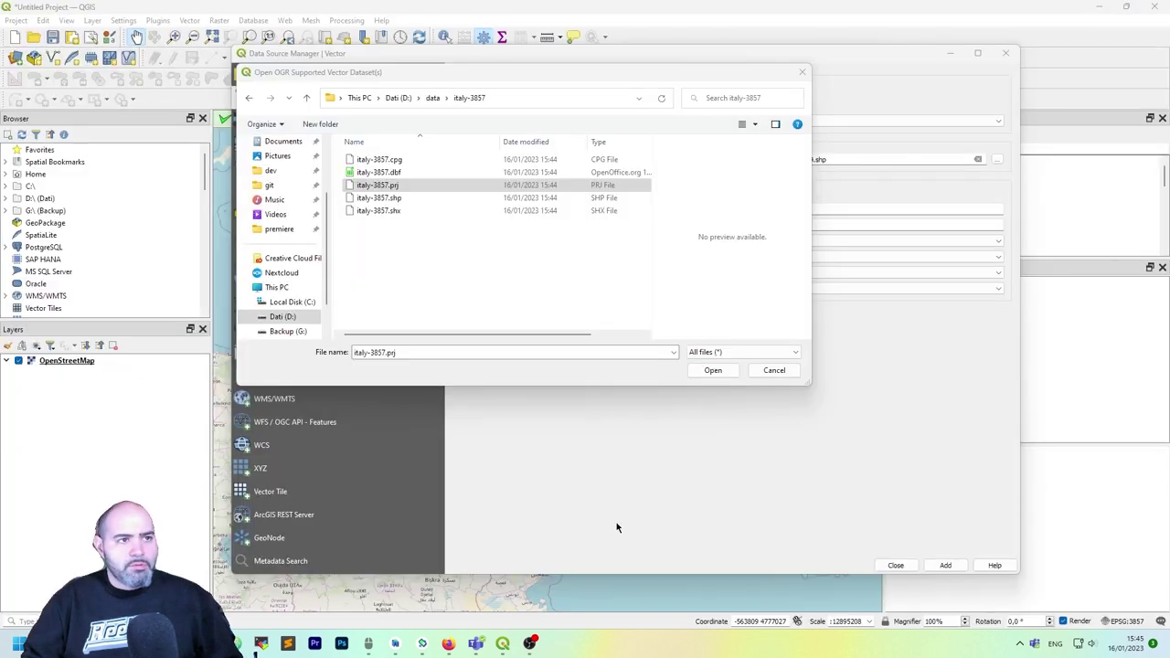
Step: Load italy-3857.shp into the project as a new vector layer
double_click(408, 195)
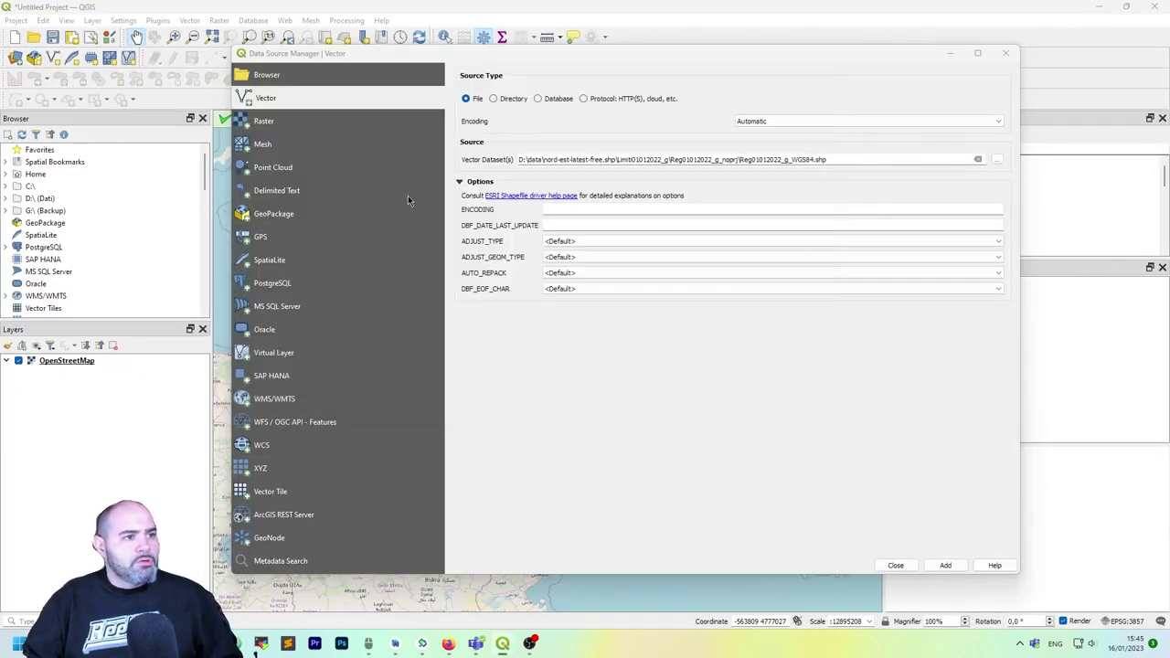
click(933, 569)
click(897, 567)
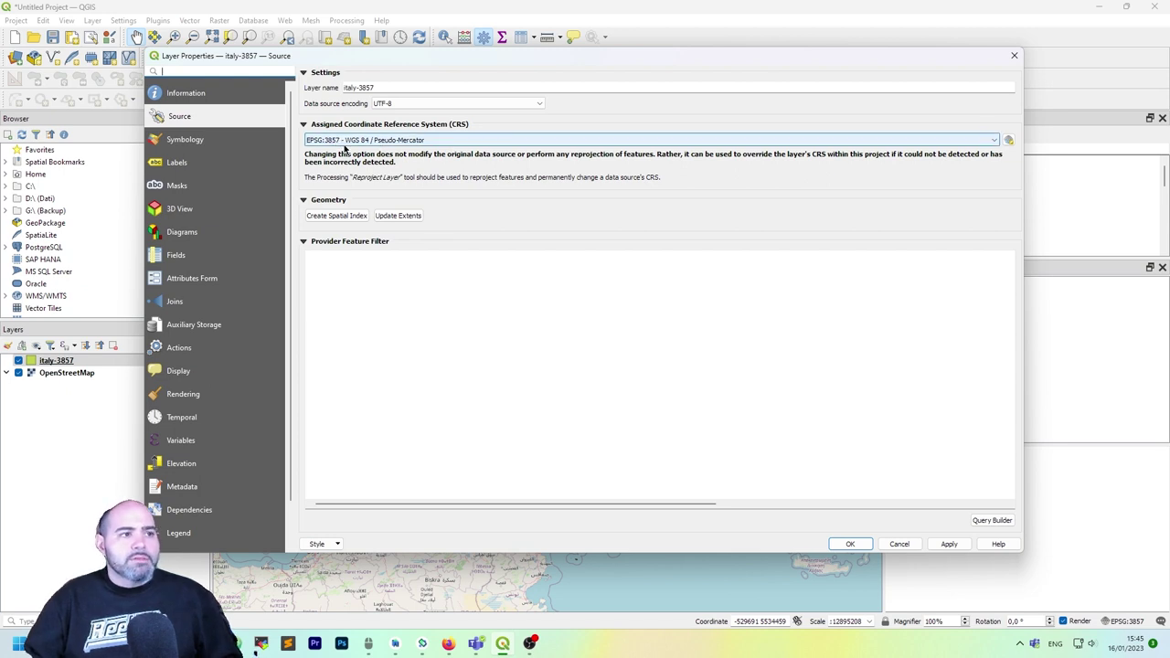
click(669, 142)
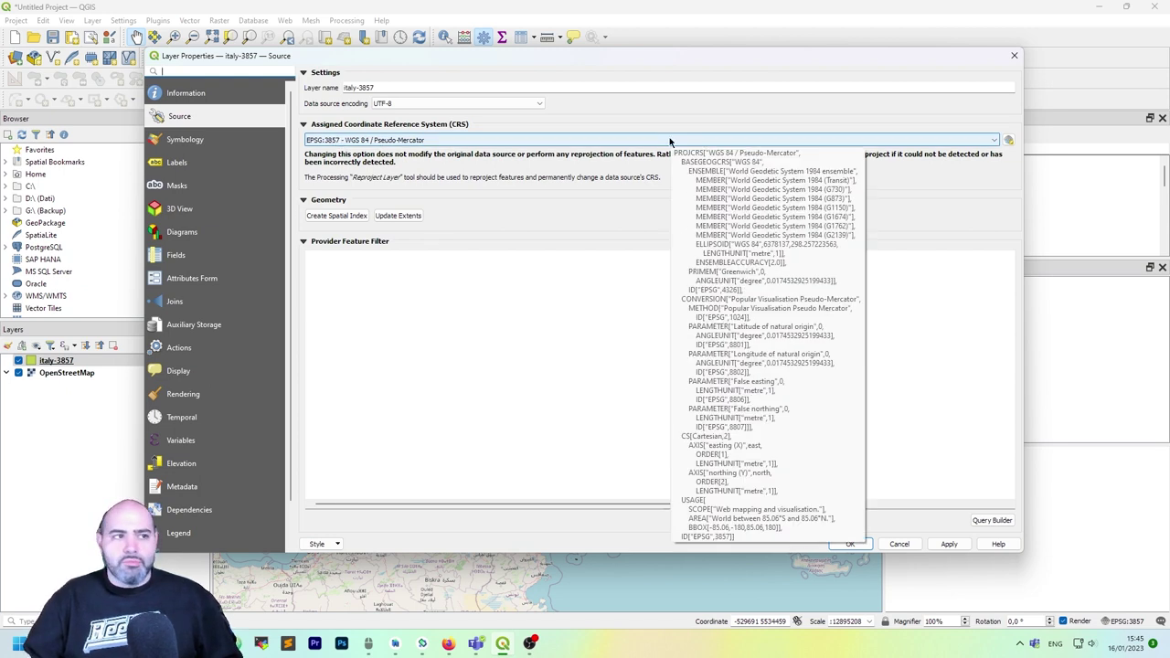
click(914, 45)
drag(918, 70, 846, 68)
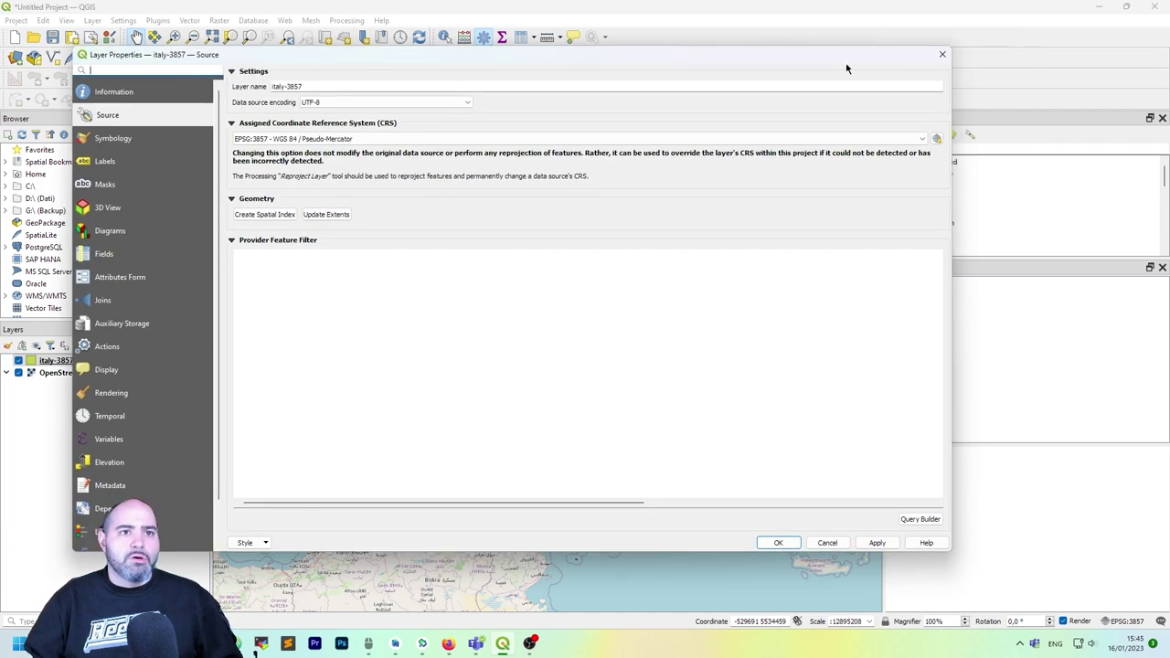
click(942, 55)
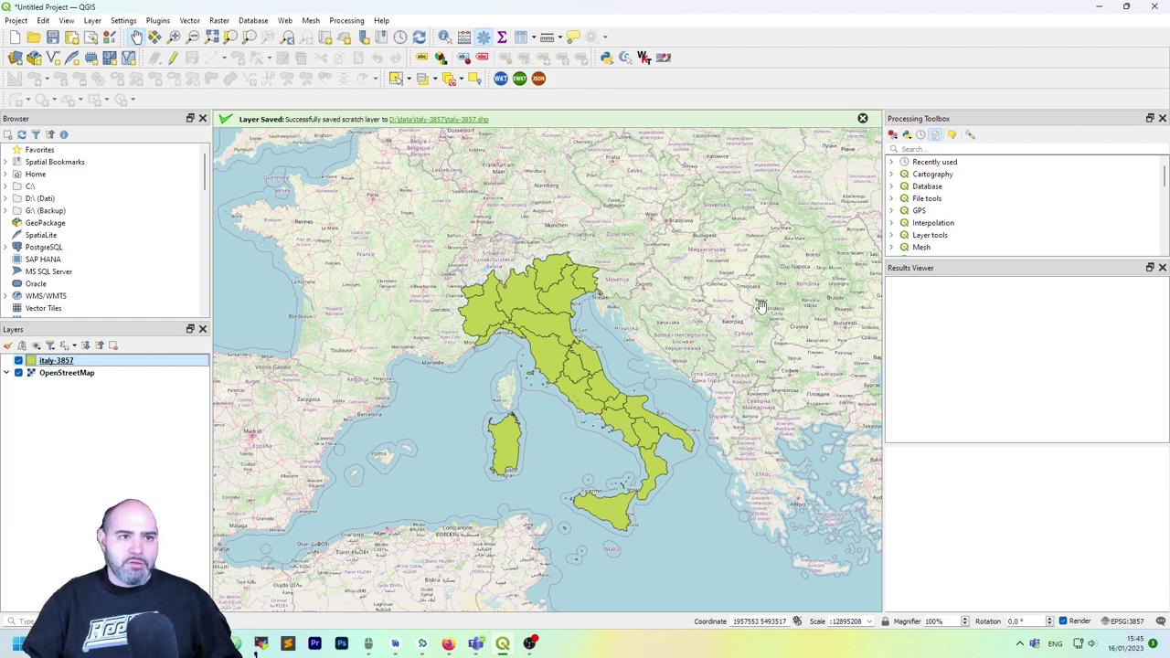
Step: Dismiss the green Layer Saved notification bar
click(864, 120)
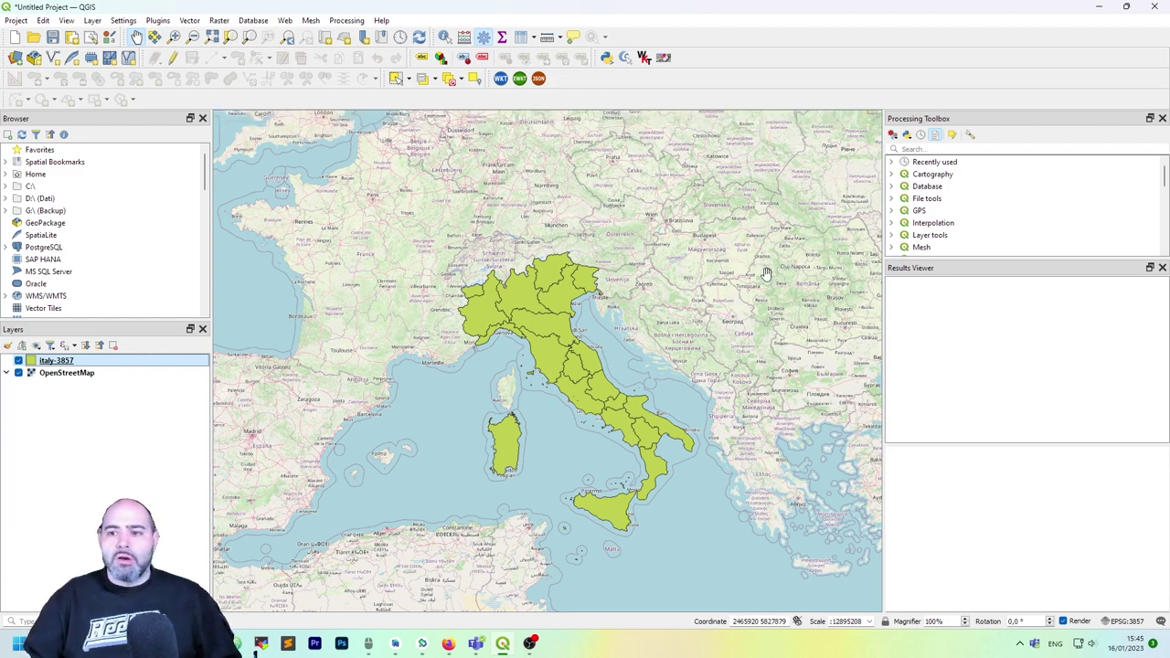